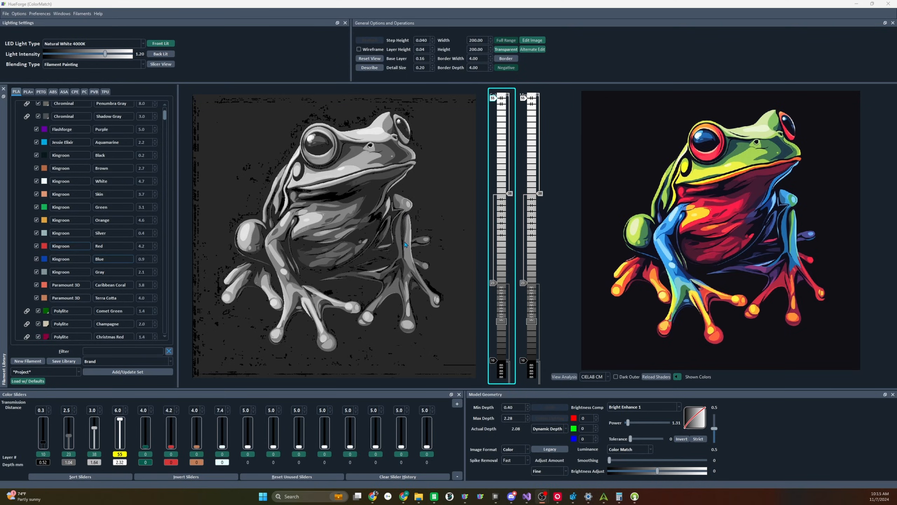
{"action": "left_click", "coordinate": [286, 31]}
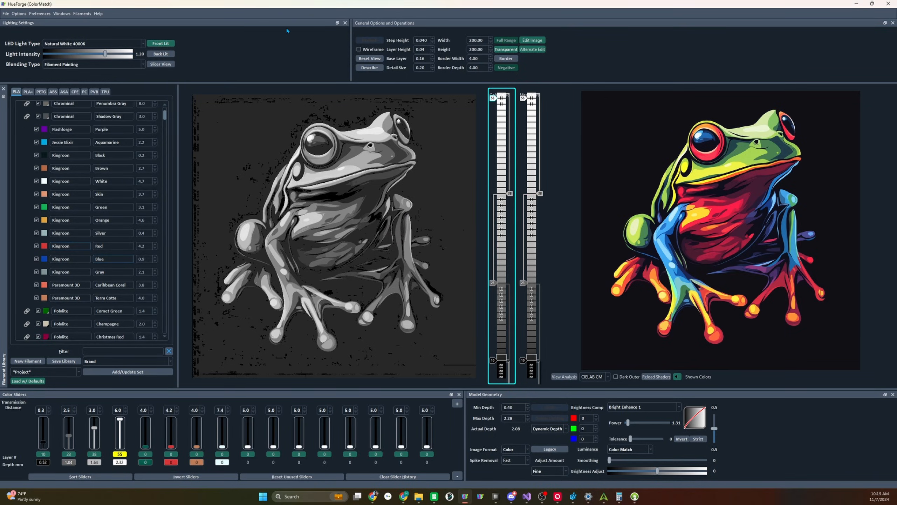
{"action": "key", "text": "ctrl+o"}
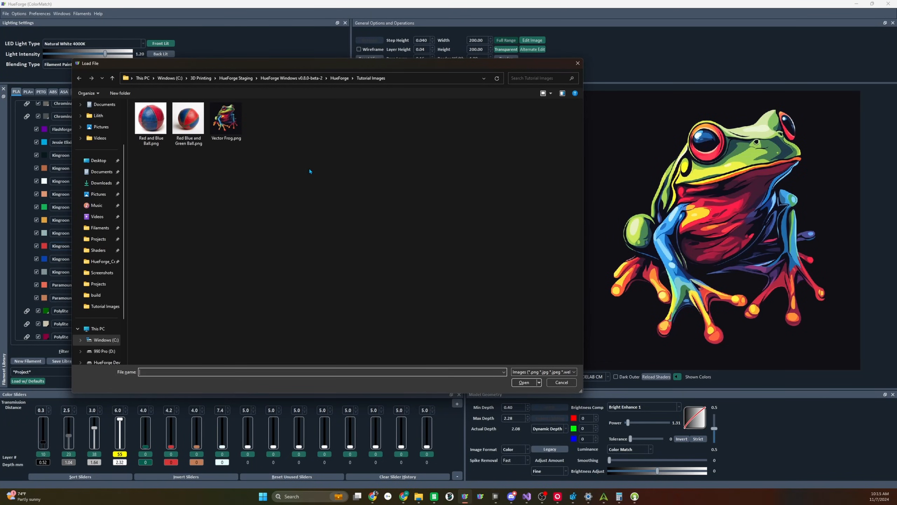
{"action": "left_click", "coordinate": [562, 382]}
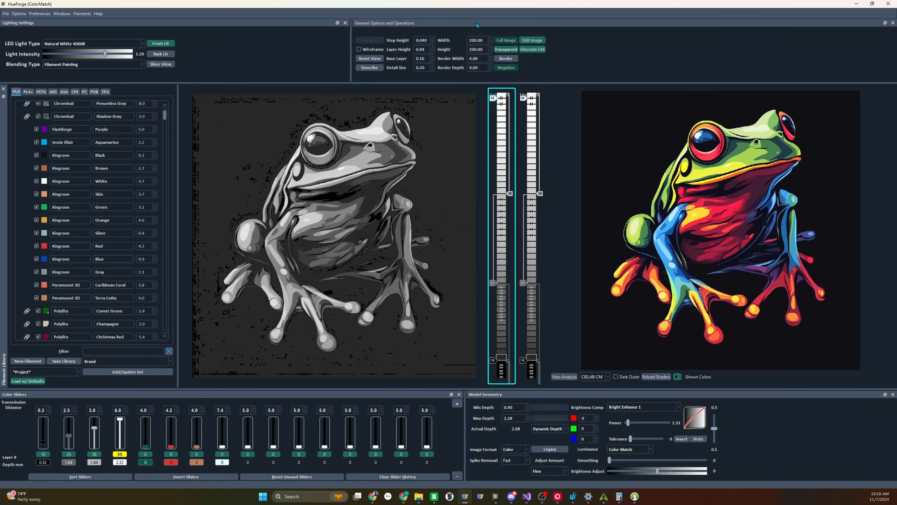
- Tab General Options and Operations with Color Sliders, dock Lighting Settings beside Model Geometry, and resize the panels to enlarge the source image
{"action": "left_click_drag", "start_coordinate": [476, 25], "coordinate": [153, 414]}
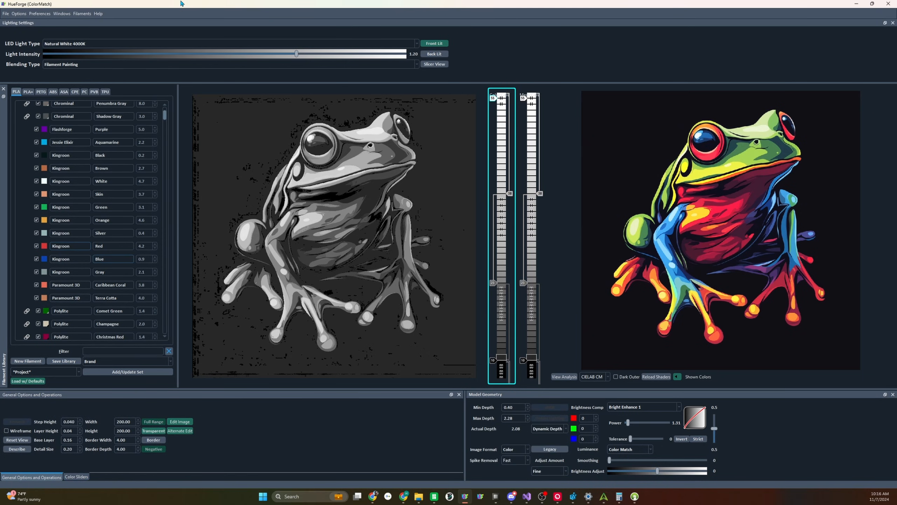
{"action": "left_click_drag", "start_coordinate": [198, 23], "coordinate": [467, 406]}
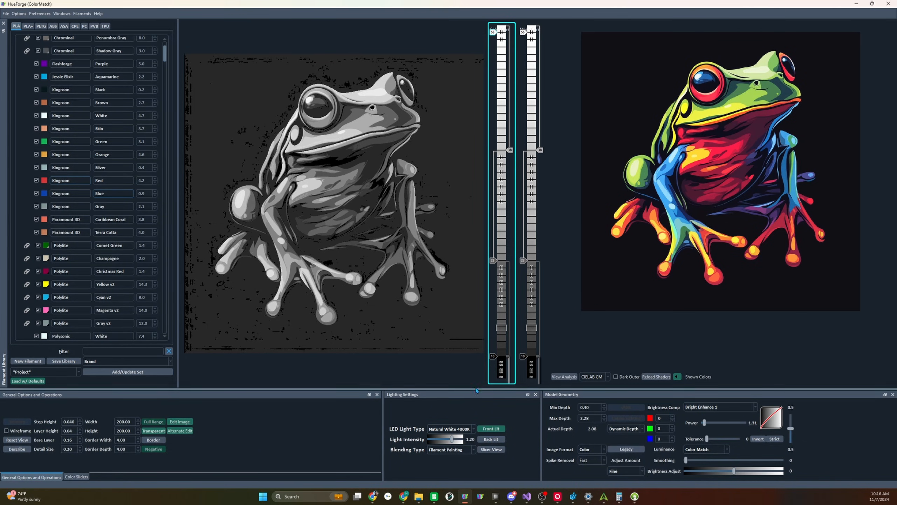
{"action": "scroll", "coordinate": [441, 318], "scroll_direction": "down", "scroll_amount": 2}
{"action": "mouse_move", "coordinate": [482, 389]}
{"action": "left_mouse_down"}
{"action": "mouse_move", "coordinate": [480, 306]}
{"action": "mouse_move", "coordinate": [474, 395]}
{"action": "left_mouse_up"}
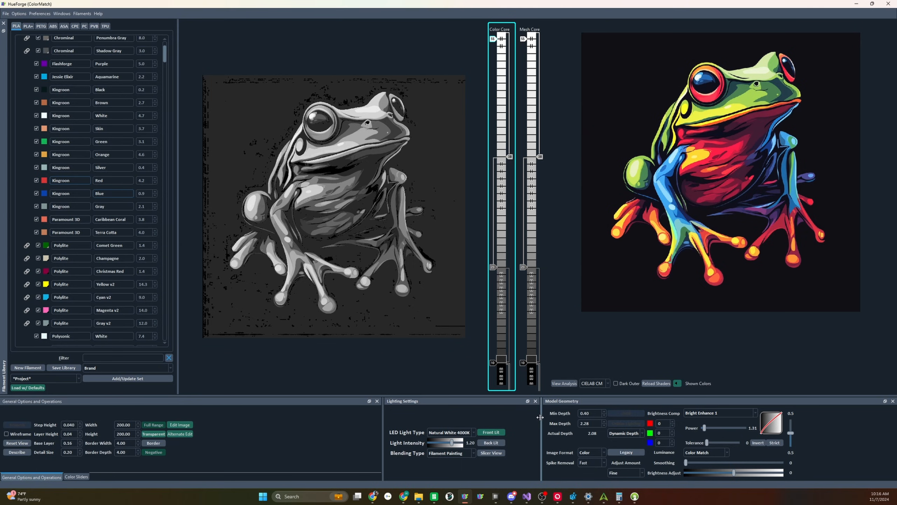
{"action": "mouse_move", "coordinate": [542, 416]}
{"action": "left_mouse_down"}
{"action": "mouse_move", "coordinate": [524, 414]}
{"action": "mouse_move", "coordinate": [533, 414]}
{"action": "left_mouse_up"}
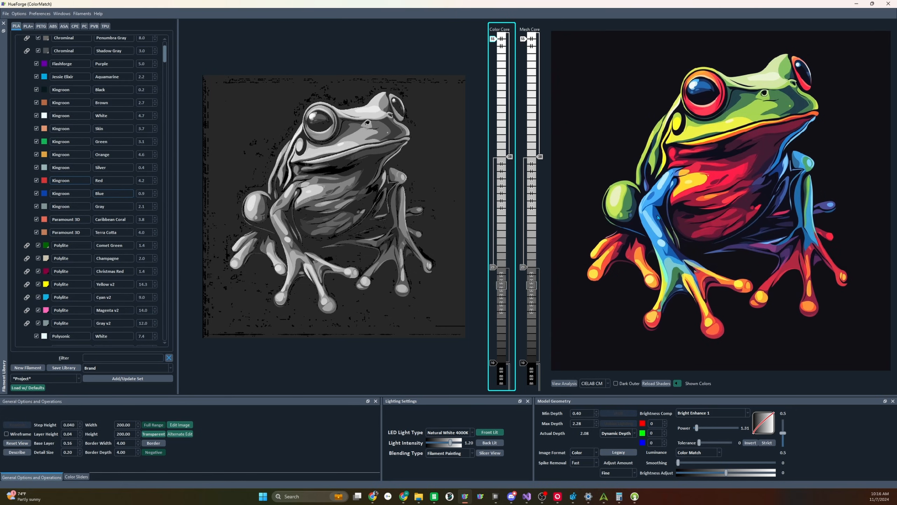
{"action": "scroll", "coordinate": [409, 208], "scroll_direction": "down", "scroll_amount": 2}
{"action": "scroll", "coordinate": [409, 207], "scroll_direction": "up", "scroll_amount": 4}
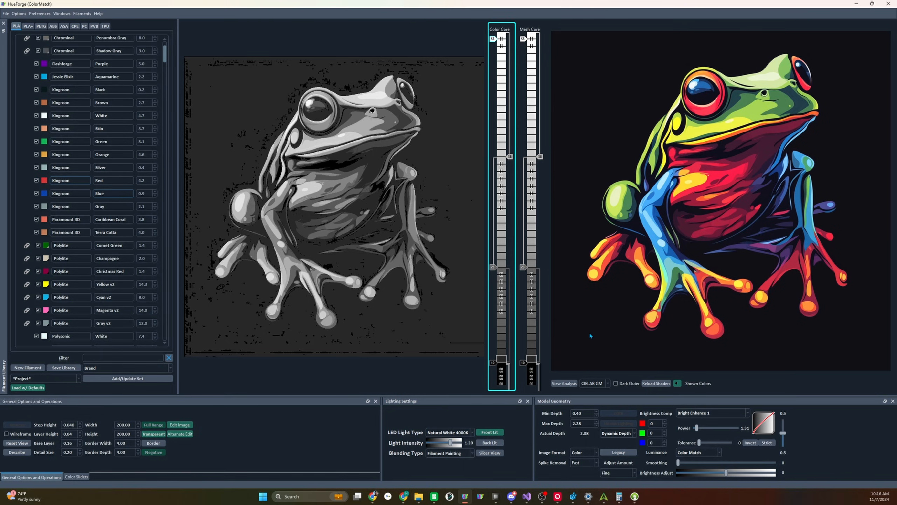
- Replace the mesh core's layer 10 black slider with the source image's background color #111015, and remove the trial slider at layer 44
{"action": "mouse_move", "coordinate": [602, 319]}
{"action": "left_click", "coordinate": [531, 109]}
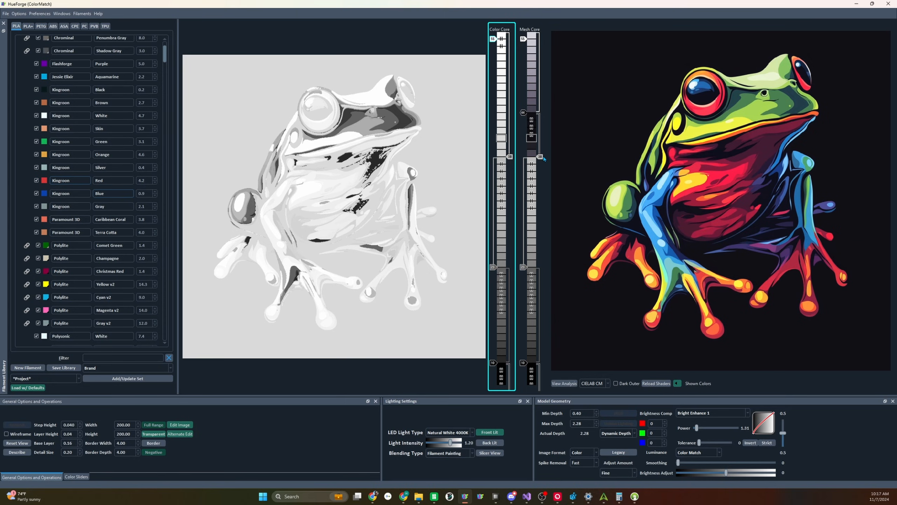
{"action": "mouse_move", "coordinate": [720, 176]}
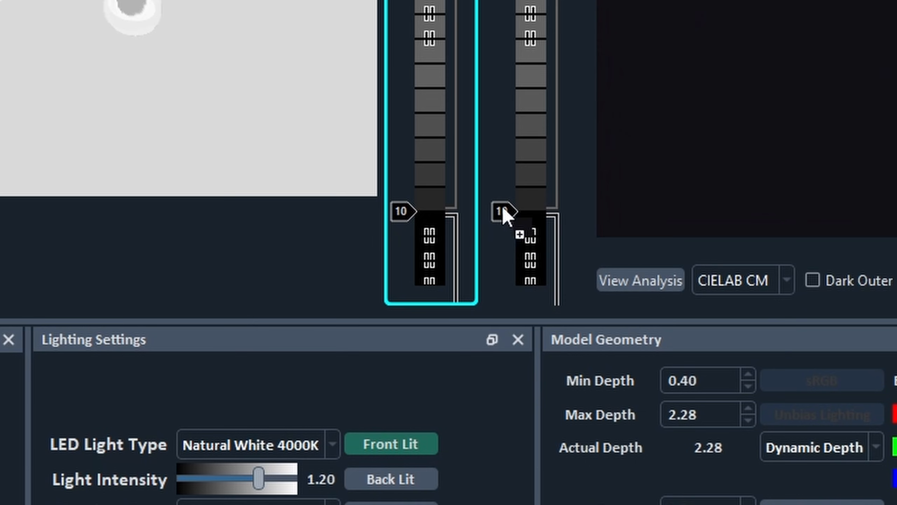
{"action": "left_click", "coordinate": [504, 212]}
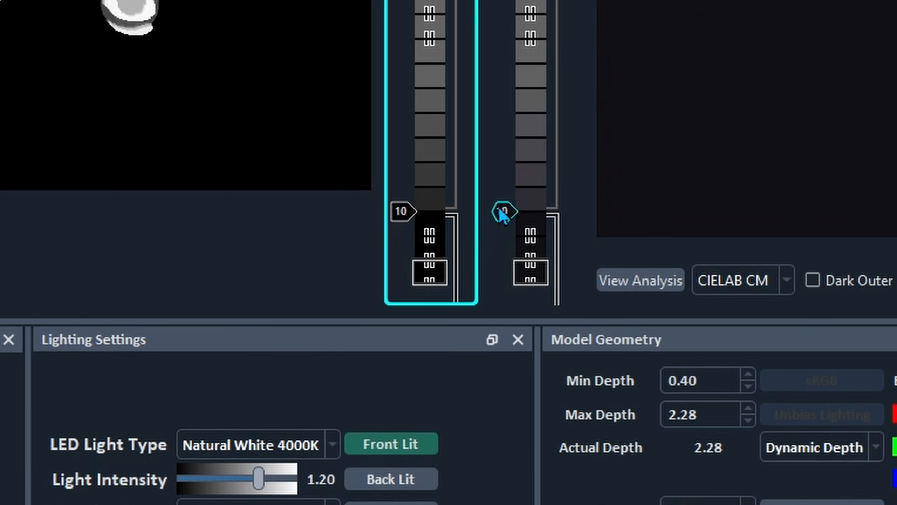
{"action": "mouse_move", "coordinate": [503, 214]}
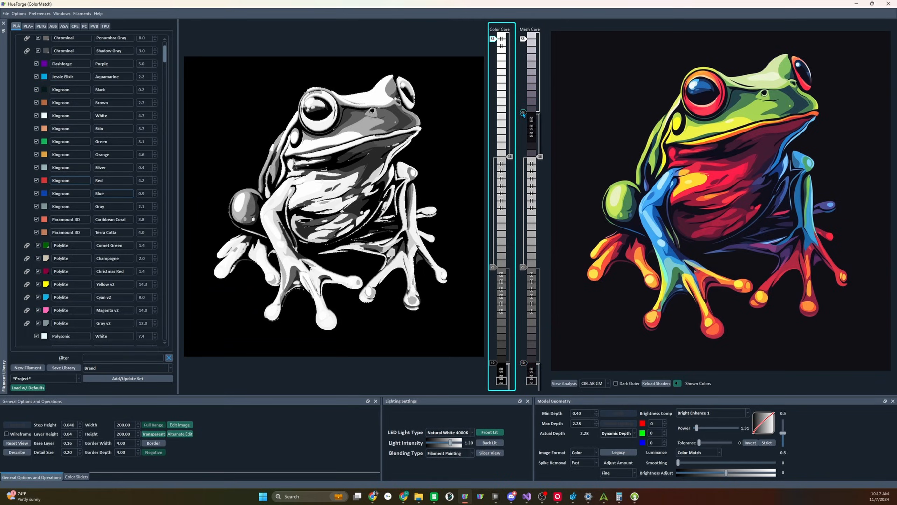
{"action": "mouse_move", "coordinate": [523, 114]}
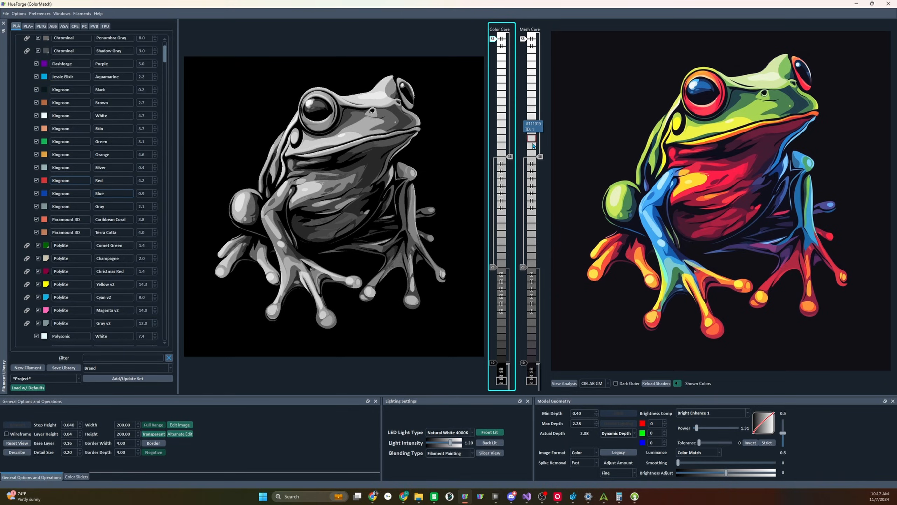
- Show the transmission distance on the mesh core's gray slider at layer 23
{"action": "right_click", "coordinate": [535, 346]}
{"action": "right_click", "coordinate": [525, 267]}
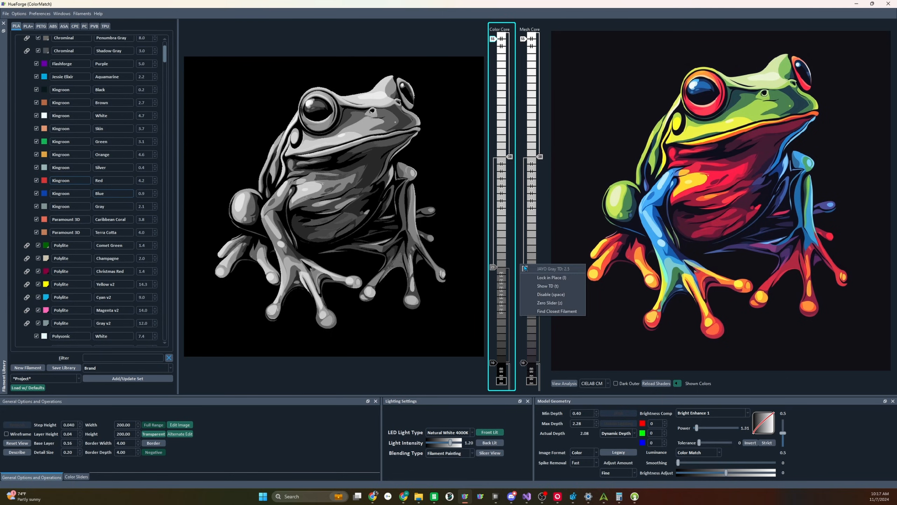
{"action": "left_click", "coordinate": [544, 286]}
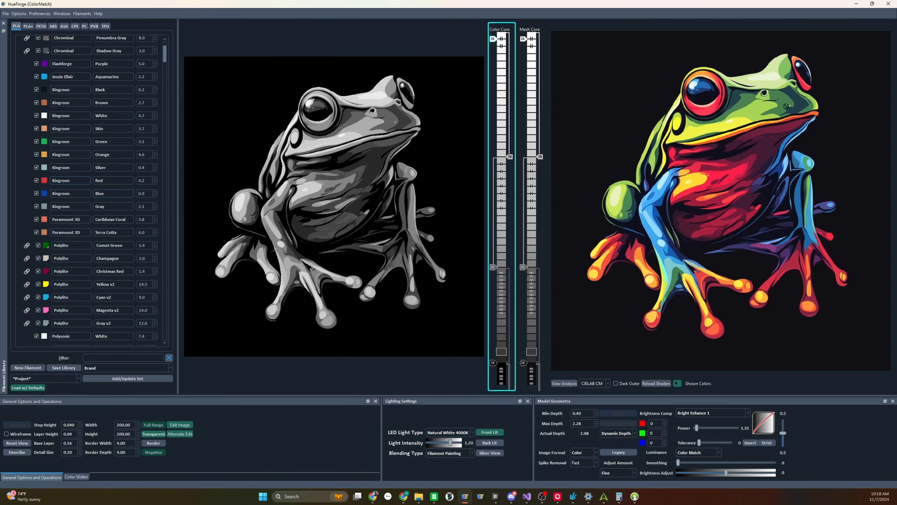
- Try a #213f49 slider above layer 38 of the mesh core with transmission distances of 1.5 and 0.5
{"action": "left_click", "coordinate": [526, 119]}
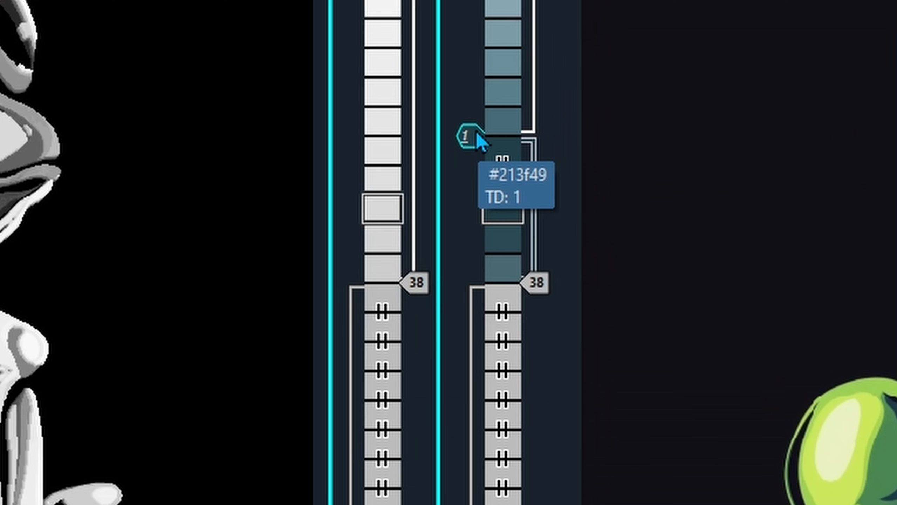
{"action": "scroll", "coordinate": [525, 120], "scroll_direction": "up", "scroll_amount": 3}
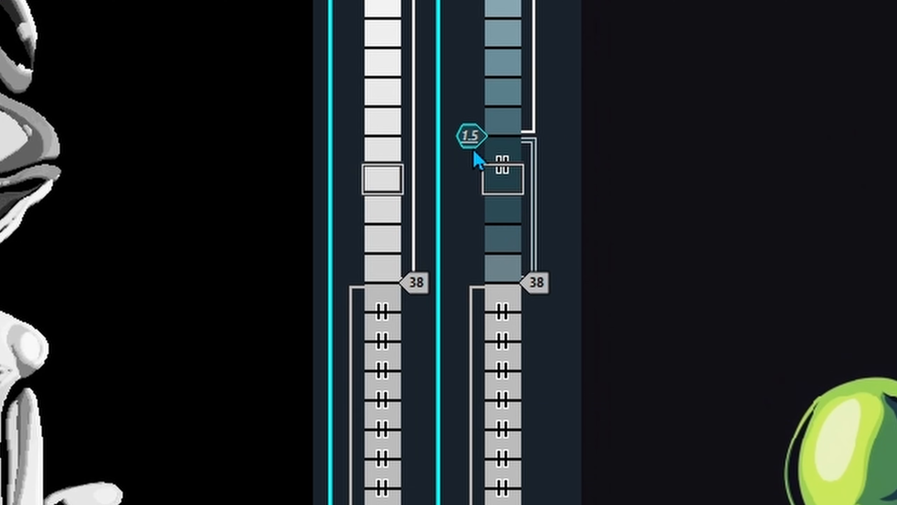
{"action": "scroll", "coordinate": [474, 152], "scroll_direction": "down", "scroll_amount": 5}
{"action": "scroll", "coordinate": [474, 152], "scroll_direction": "down", "scroll_amount": 1}
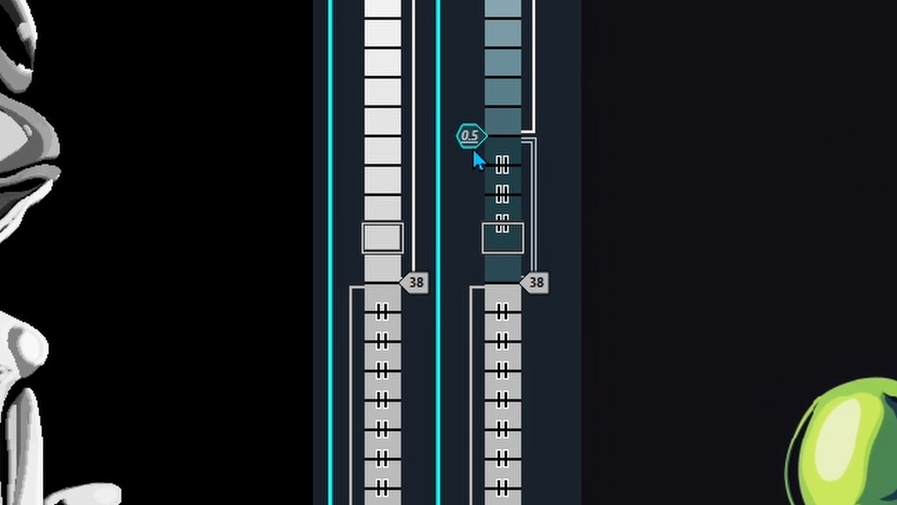
{"action": "scroll", "coordinate": [474, 152], "scroll_direction": "up", "scroll_amount": 5}
{"action": "scroll", "coordinate": [474, 152], "scroll_direction": "down", "scroll_amount": 3}
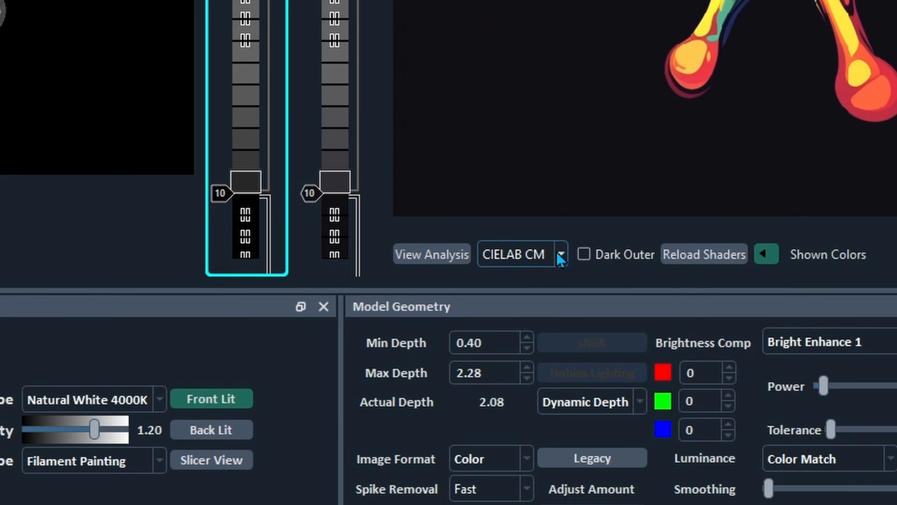
- Review the available color match methods and keep CIELAB CM selected
{"action": "left_click", "coordinate": [607, 383]}
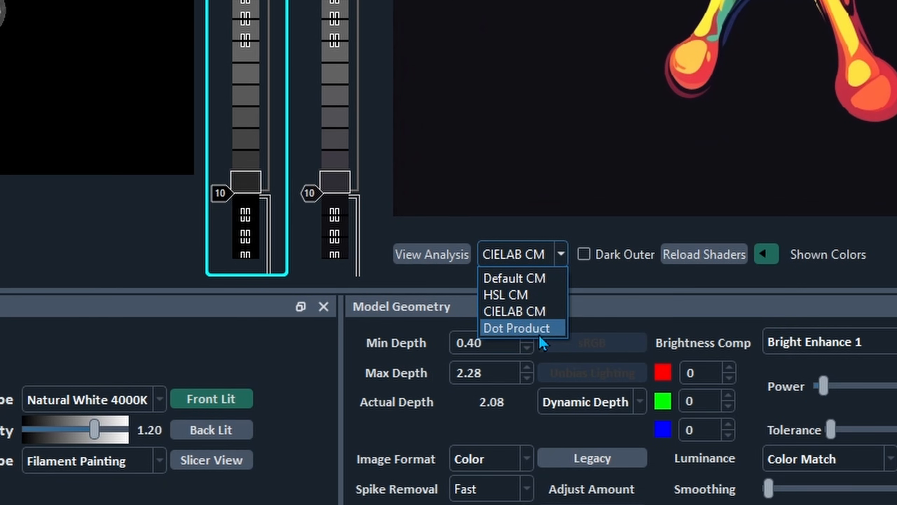
{"action": "left_click", "coordinate": [544, 312]}
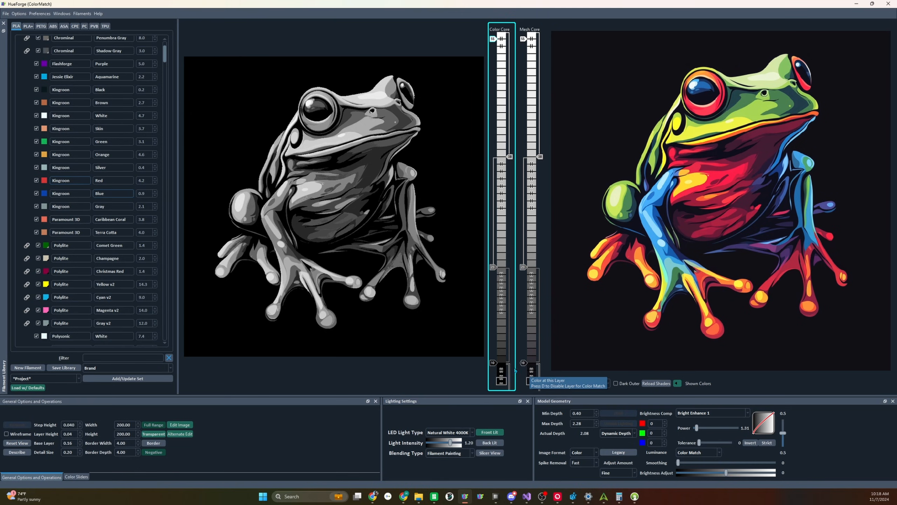
- Copy the color core's black slider onto the mesh core's layer 10 slider, and reapply background color #111015 to compare the match
{"action": "left_click_drag", "start_coordinate": [493, 363], "coordinate": [524, 364]}
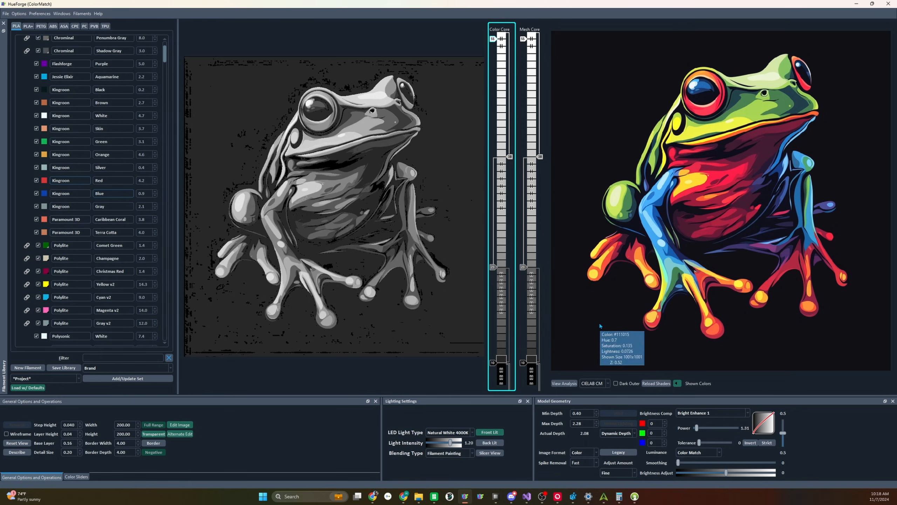
{"action": "left_click", "coordinate": [526, 368]}
{"action": "mouse_move", "coordinate": [574, 342]}
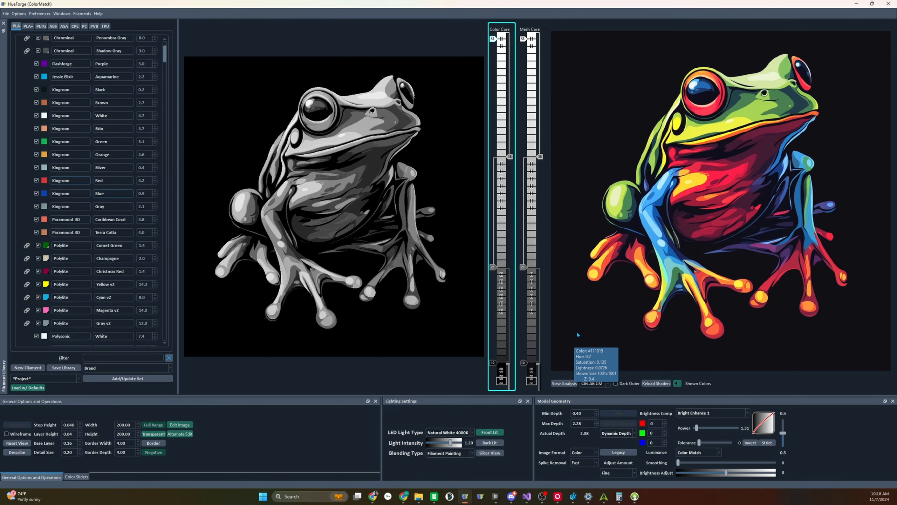
{"action": "mouse_move", "coordinate": [526, 367]}
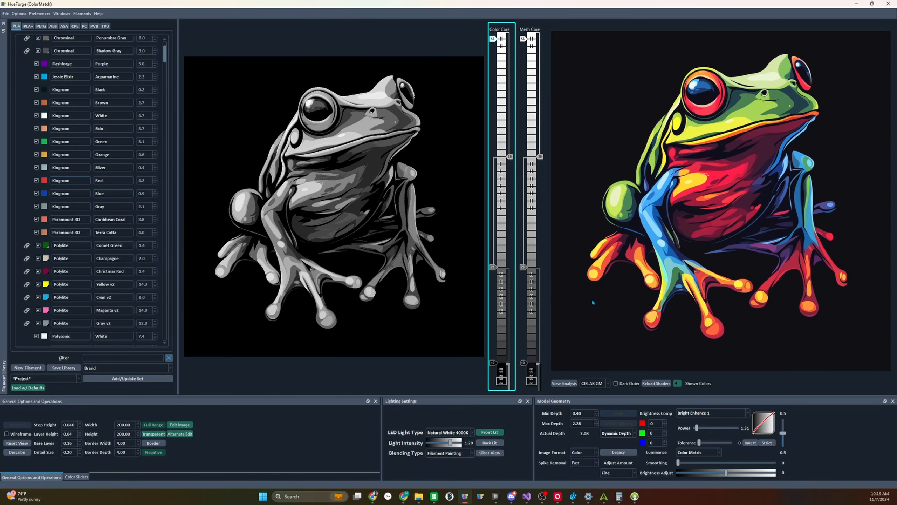
- Inspect the color and depth values across the background, outlines and body of the frog in the source image
{"action": "mouse_move", "coordinate": [593, 302]}
{"action": "mouse_move", "coordinate": [798, 270]}
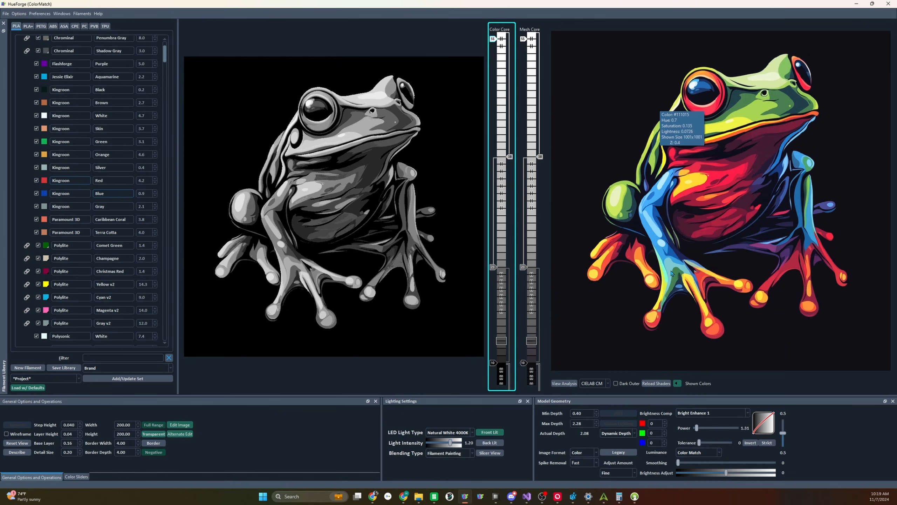
{"action": "mouse_move", "coordinate": [719, 214]}
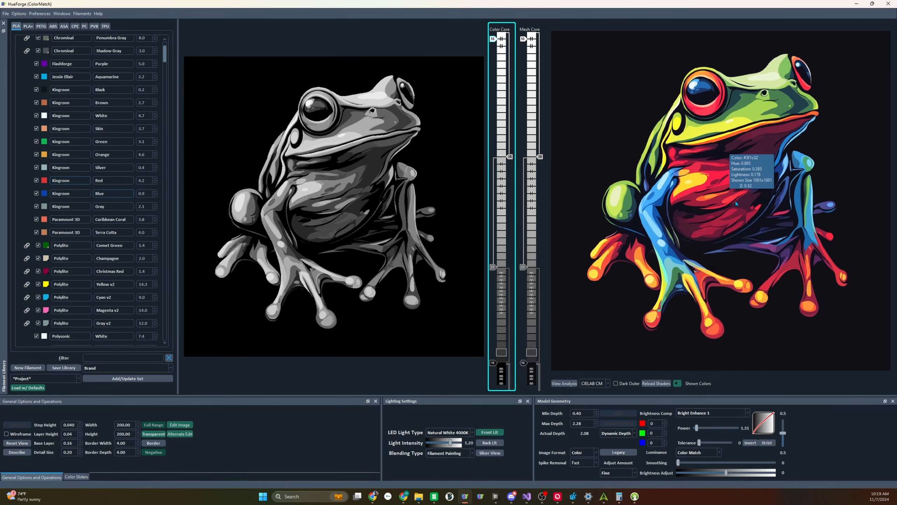
{"action": "mouse_move", "coordinate": [666, 215]}
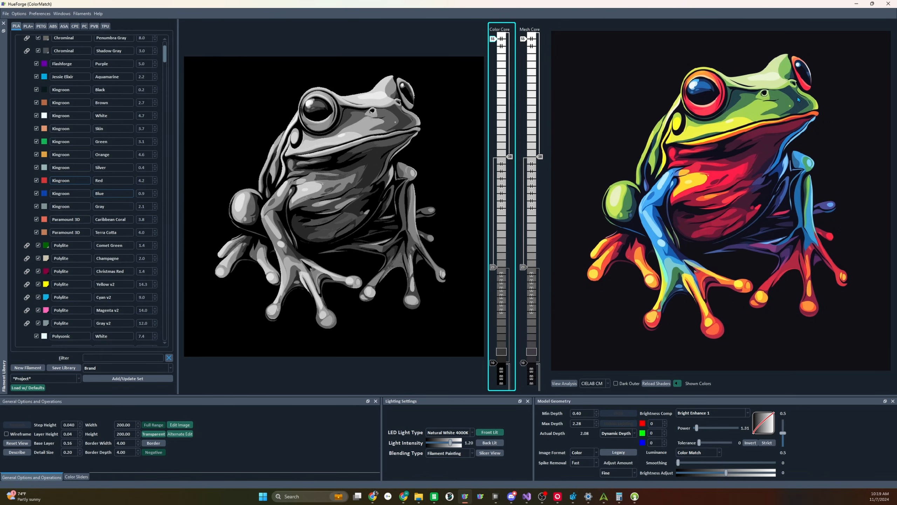
{"action": "mouse_move", "coordinate": [799, 101]}
- Replace the mesh core's layer 23 gray slider with Kingroon Red, and move it to layer 21 while previewing the mesh core's colors
{"action": "left_click_drag", "start_coordinate": [45, 184], "coordinate": [528, 270]}
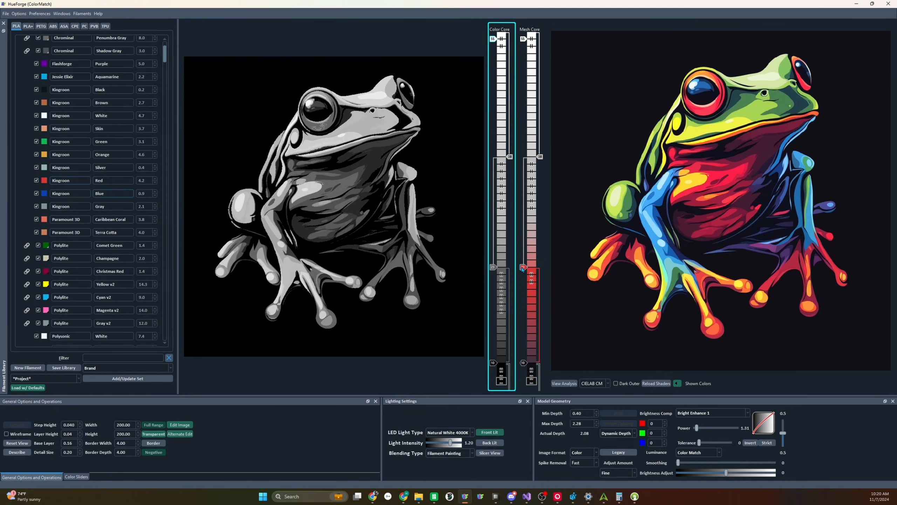
{"action": "mouse_move", "coordinate": [522, 269]}
{"action": "left_click", "coordinate": [679, 384]}
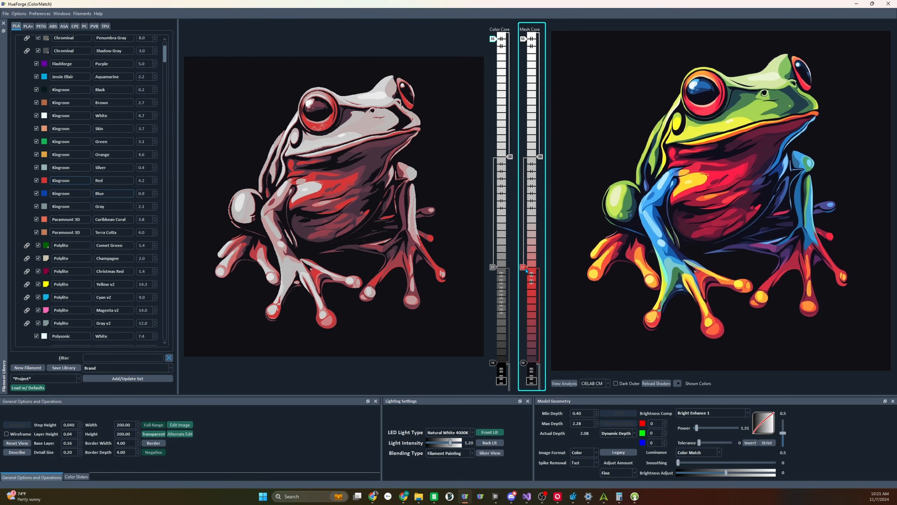
{"action": "left_click_drag", "start_coordinate": [524, 268], "coordinate": [525, 283]}
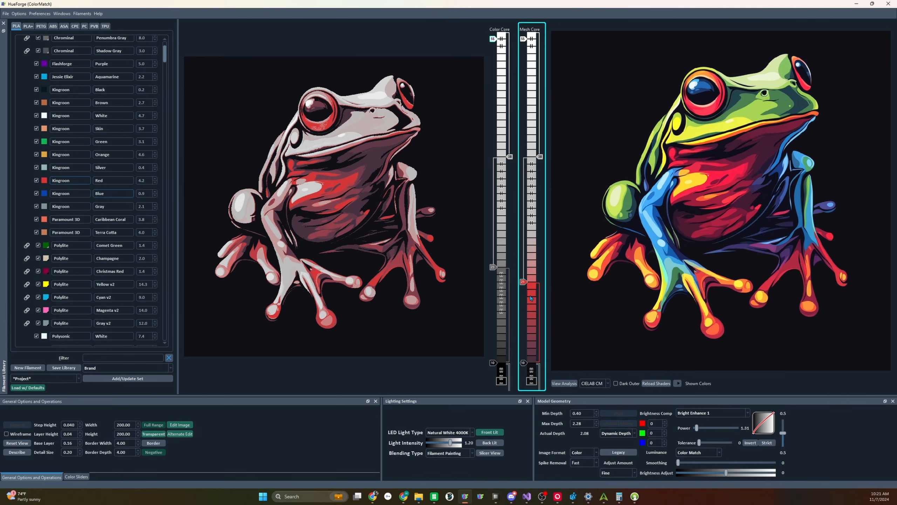
- Filter the filament library by "dark" and add BambuLab Matte Dark Blue to the mesh core at layer 11
{"action": "mouse_move", "coordinate": [765, 146]}
{"action": "type", "text": "dark"}
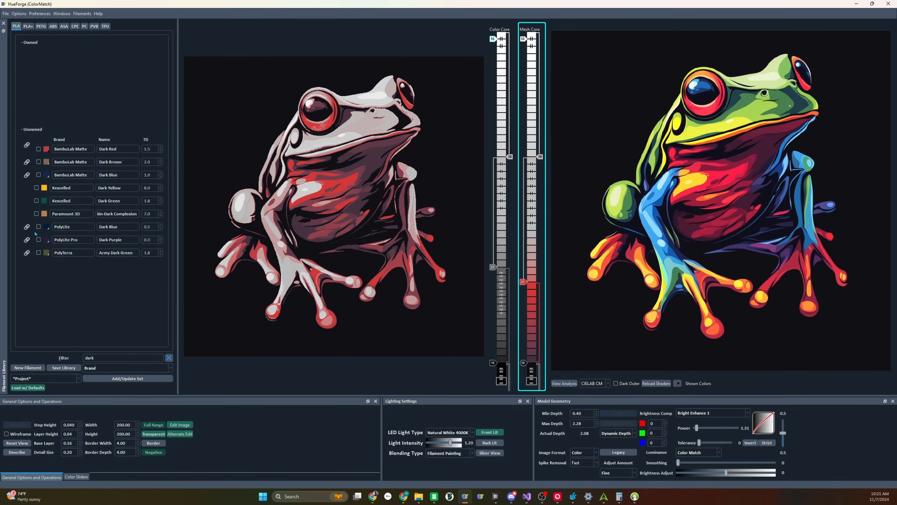
{"action": "mouse_move", "coordinate": [46, 174]}
{"action": "left_mouse_down"}
{"action": "mouse_move", "coordinate": [450, 315]}
{"action": "mouse_move", "coordinate": [526, 352]}
{"action": "left_mouse_up"}
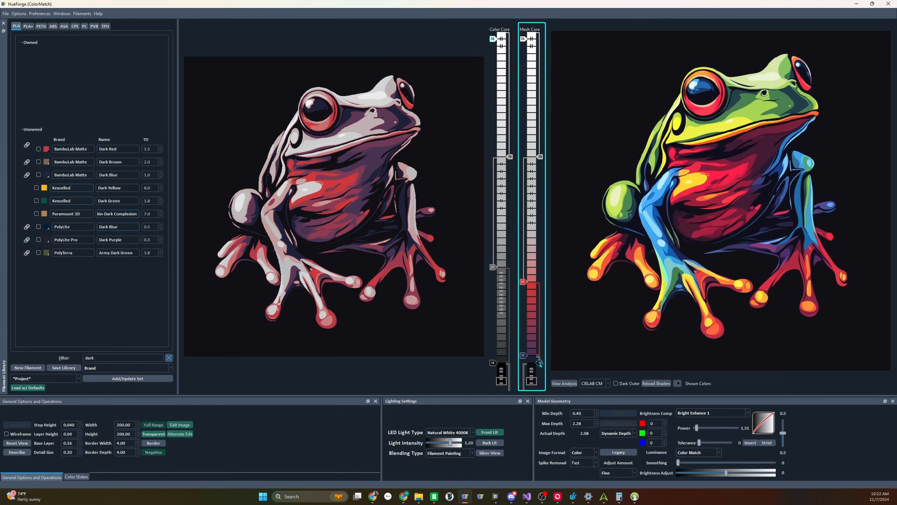
{"action": "left_click_drag", "start_coordinate": [540, 363], "coordinate": [540, 363]}
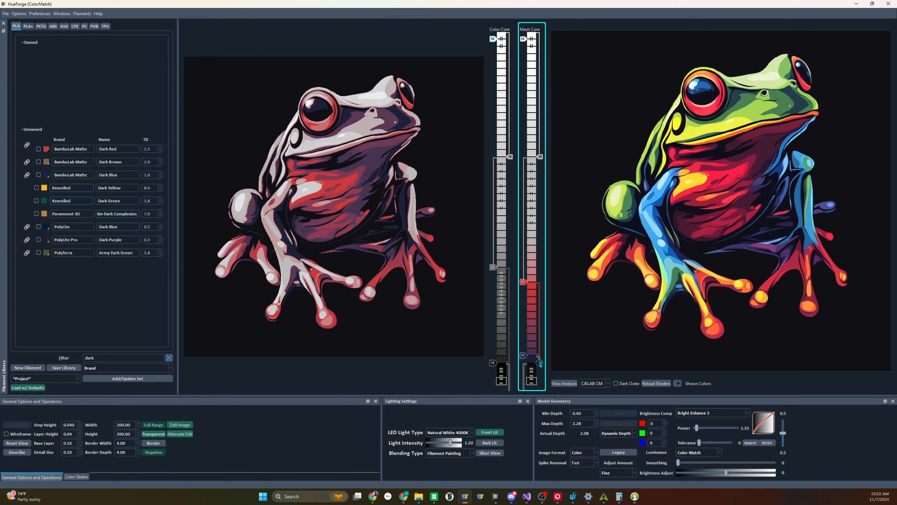
- Show the color sliders and set the model's minimum depth to 0.48 mm
{"action": "left_click", "coordinate": [77, 477]}
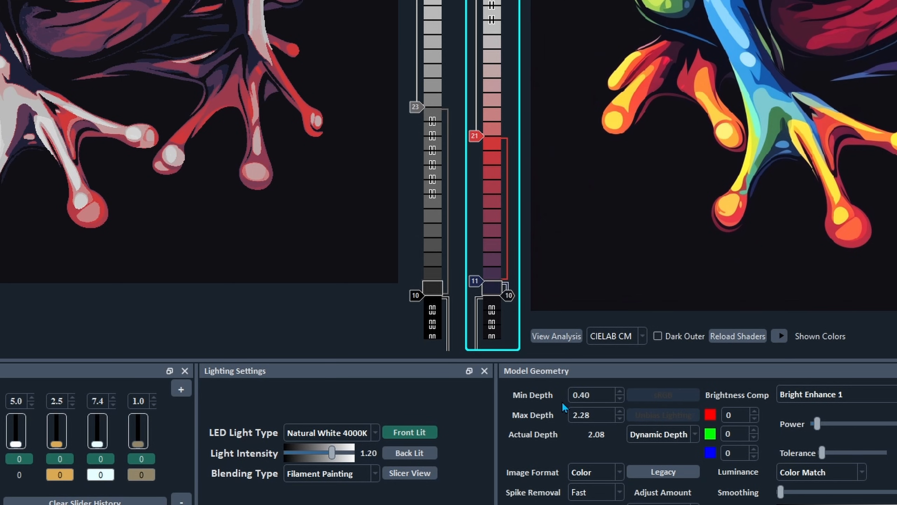
{"action": "left_click_drag", "start_coordinate": [585, 394], "coordinate": [605, 394]}
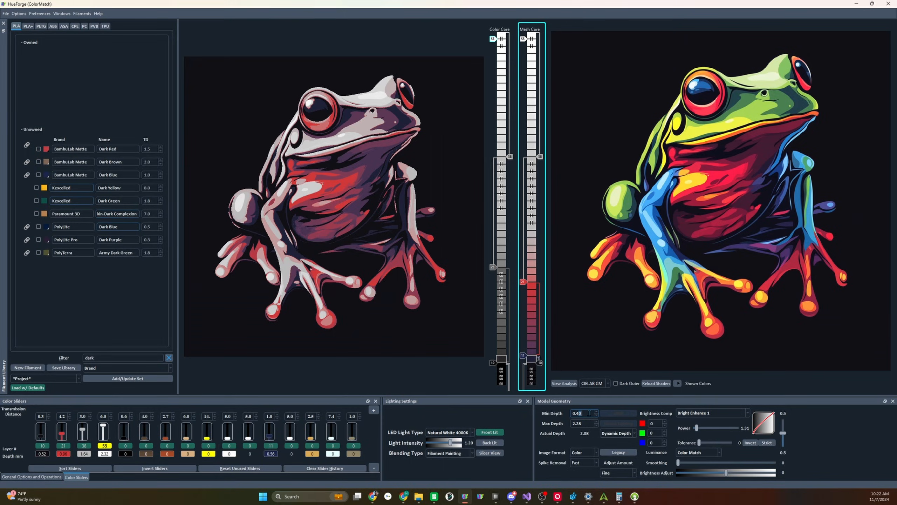
{"action": "type", "text": "8"}
{"action": "key", "text": "Return"}
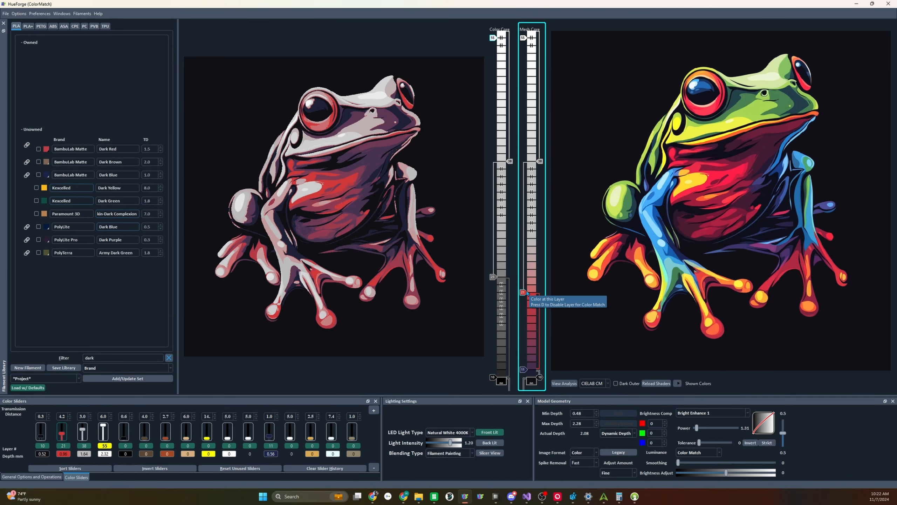
{"action": "scroll", "coordinate": [523, 295], "scroll_direction": "up", "scroll_amount": 1}
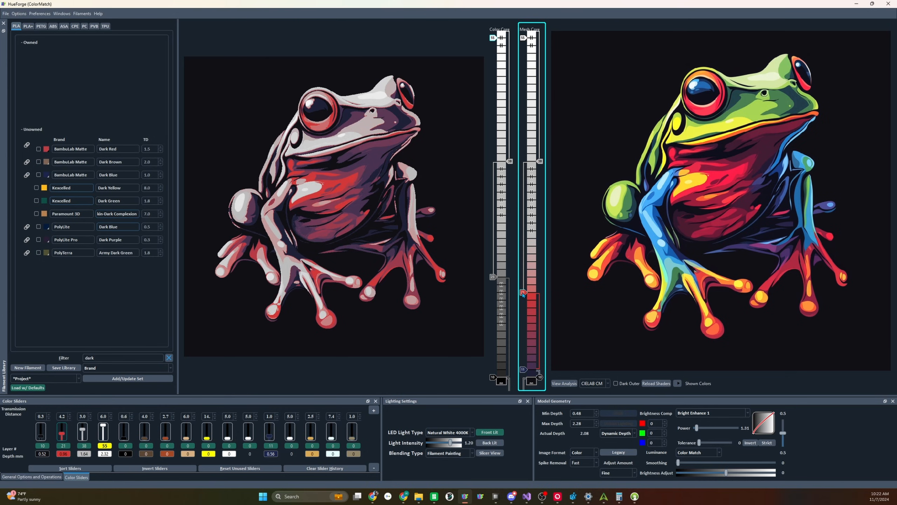
{"action": "scroll", "coordinate": [523, 295], "scroll_direction": "down", "scroll_amount": 1}
- Filter the filament library for "Yellow Bir" and add Jessie Premium Yellow Bird to the mesh core at layer 29
{"action": "left_click", "coordinate": [169, 357]}
{"action": "type", "text": "Yellow Bir"}
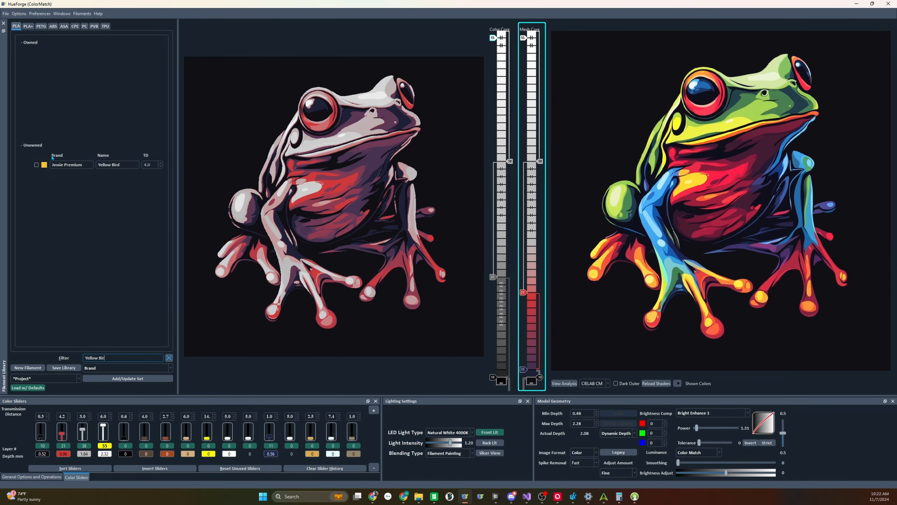
{"action": "mouse_move", "coordinate": [44, 165]}
{"action": "left_mouse_down"}
{"action": "mouse_move", "coordinate": [323, 201]}
{"action": "mouse_move", "coordinate": [531, 258]}
{"action": "left_mouse_up"}
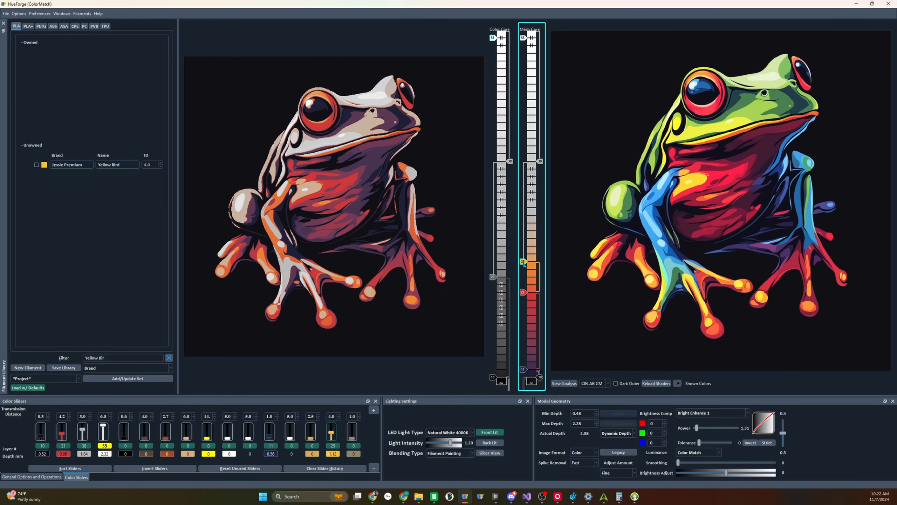
{"action": "scroll", "coordinate": [524, 265], "scroll_direction": "up", "scroll_amount": 3}
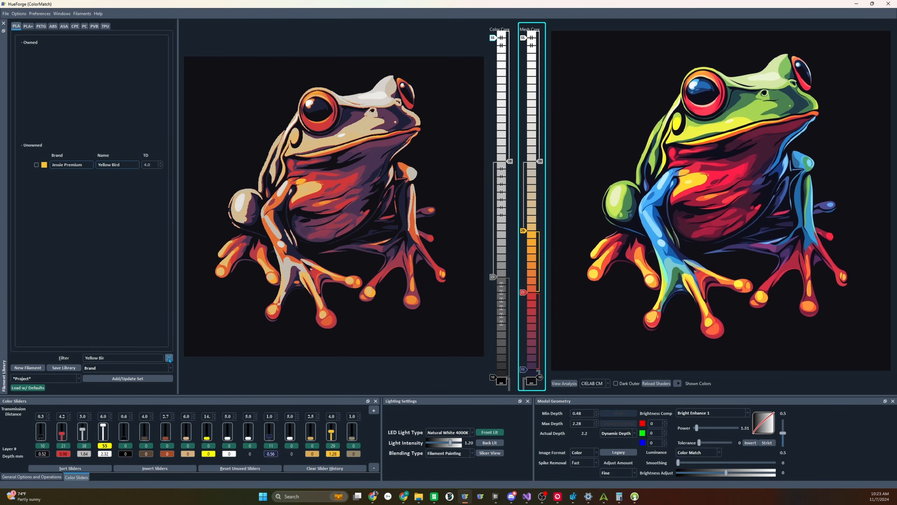
- Replace the mesh core's layer 38 gray slider with Kingroon White at layer 36, and lower the Yellow Bird slider to layer 28
{"action": "left_click", "coordinate": [169, 358]}
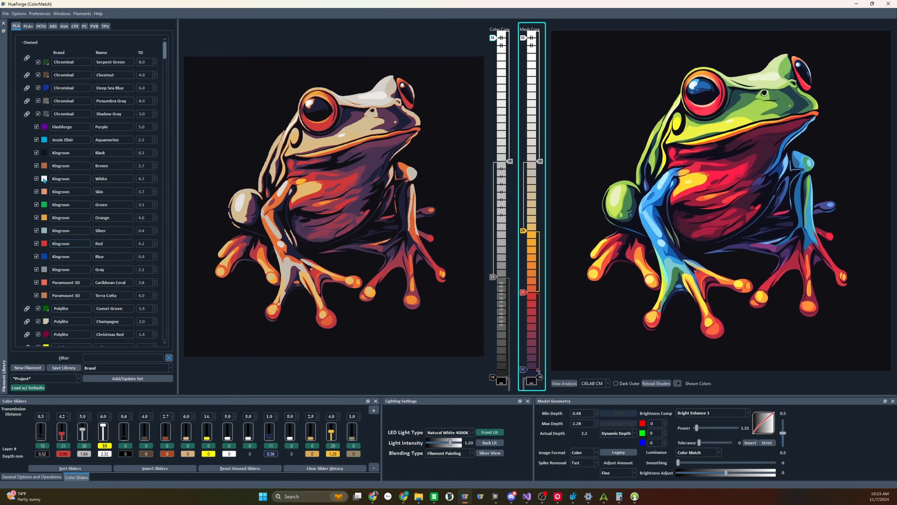
{"action": "mouse_move", "coordinate": [44, 179]}
{"action": "left_mouse_down"}
{"action": "mouse_move", "coordinate": [588, 151]}
{"action": "mouse_move", "coordinate": [556, 166]}
{"action": "mouse_move", "coordinate": [541, 162]}
{"action": "left_mouse_up"}
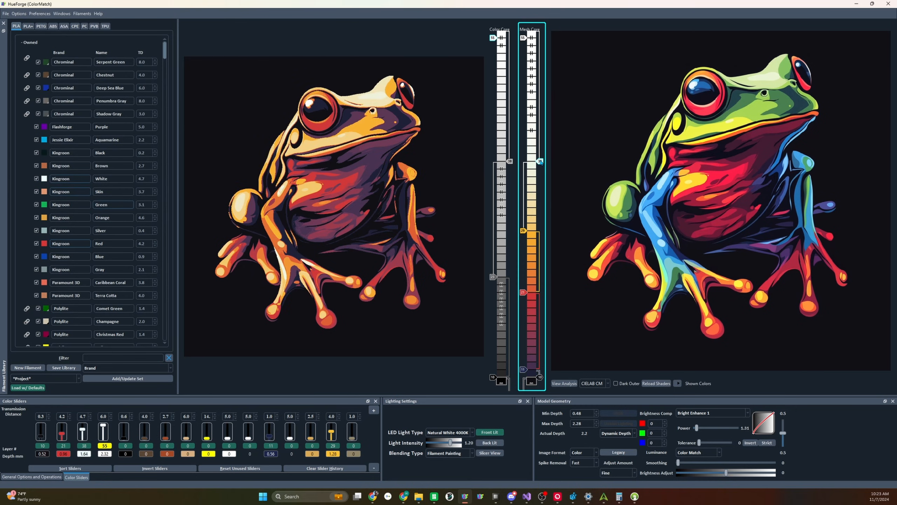
{"action": "scroll", "coordinate": [541, 163], "scroll_direction": "down", "scroll_amount": 6}
{"action": "scroll", "coordinate": [541, 163], "scroll_direction": "up", "scroll_amount": 2}
{"action": "scroll", "coordinate": [542, 163], "scroll_direction": "down", "scroll_amount": 2}
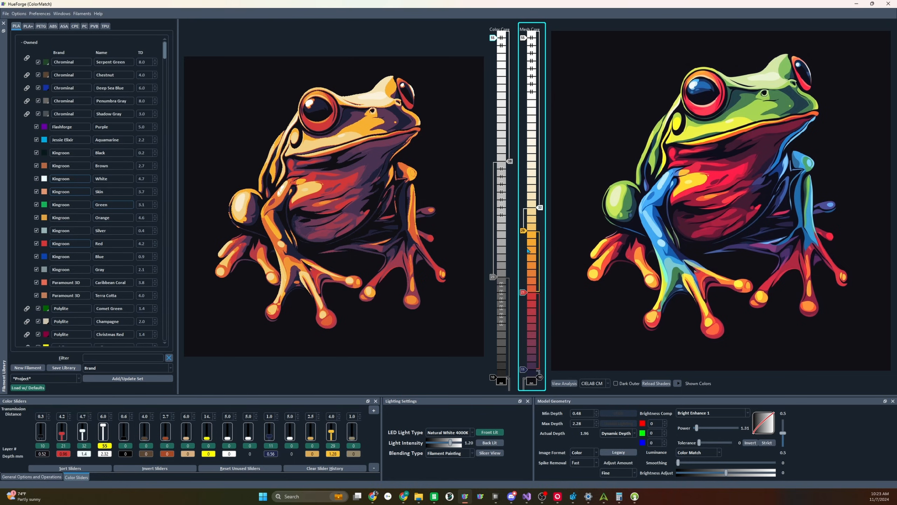
{"action": "scroll", "coordinate": [528, 250], "scroll_direction": "up", "scroll_amount": 3}
{"action": "mouse_move", "coordinate": [643, 284]}
{"action": "scroll", "coordinate": [540, 184], "scroll_direction": "up", "scroll_amount": 1}
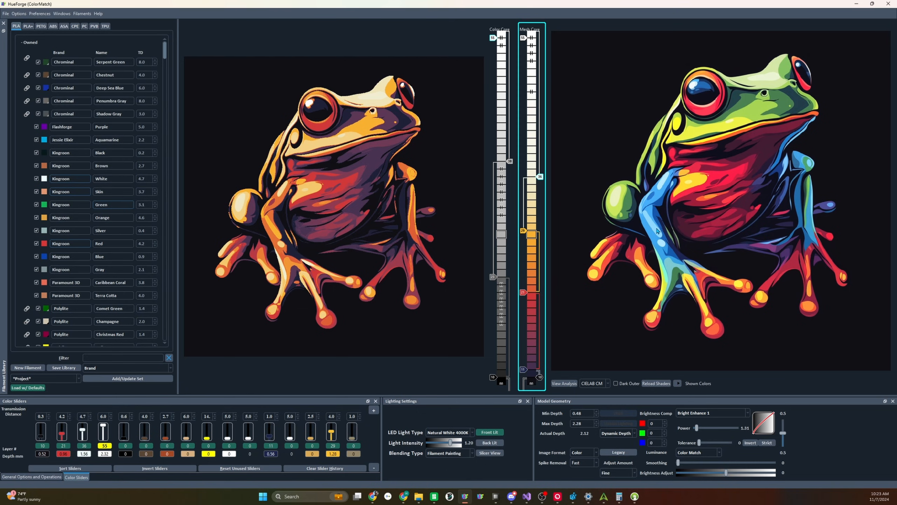
{"action": "mouse_move", "coordinate": [658, 234]}
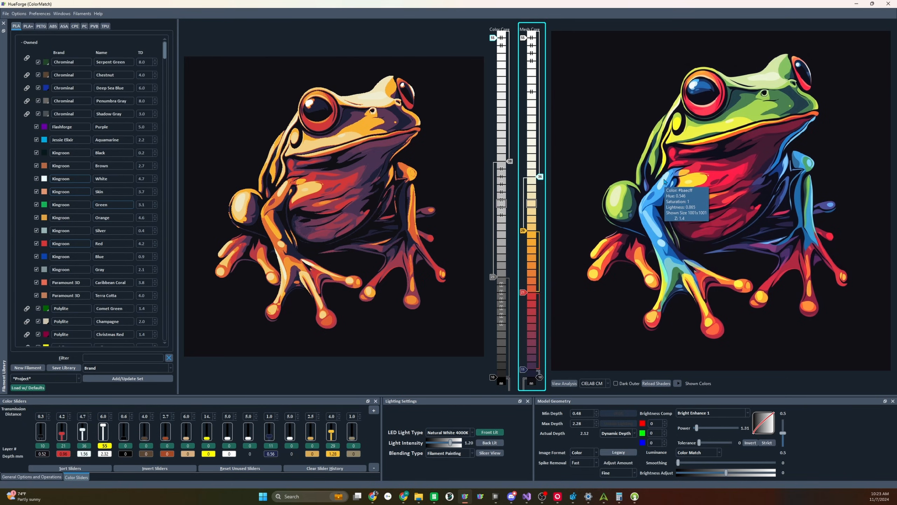
{"action": "left_click_drag", "start_coordinate": [523, 231], "coordinate": [525, 238]}
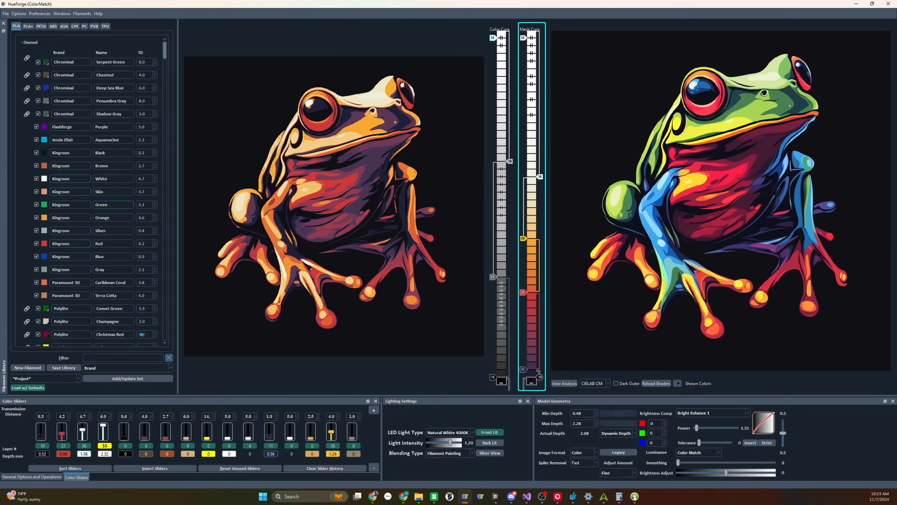
- Filter the library by "az", add PolyLite Azure Blue at mesh core layer 42, and put another BambuLab Matte Dark Blue slider at layer 44
{"action": "type", "text": "az"}
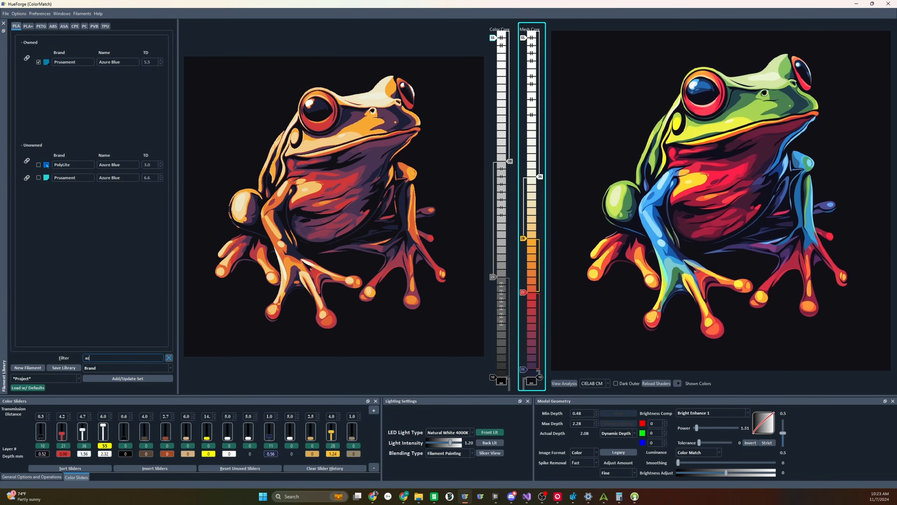
{"action": "left_click_drag", "start_coordinate": [50, 165], "coordinate": [534, 138]}
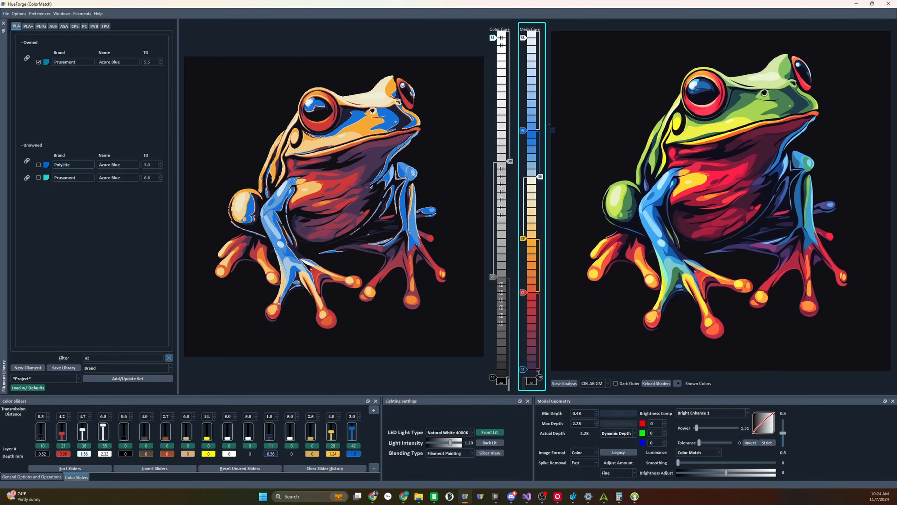
{"action": "left_click", "coordinate": [533, 116]}
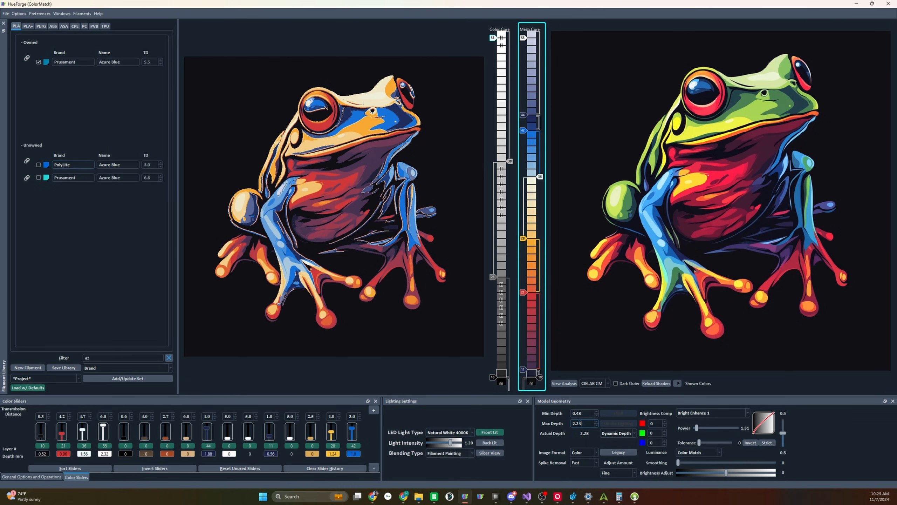
- Set the maximum depth to 3.00 mm and move the mesh core's upper dark blue slider to layer 45
{"action": "left_click_drag", "start_coordinate": [580, 423], "coordinate": [571, 427]}
{"action": "type", "text": "3"}
{"action": "key", "text": "Return"}
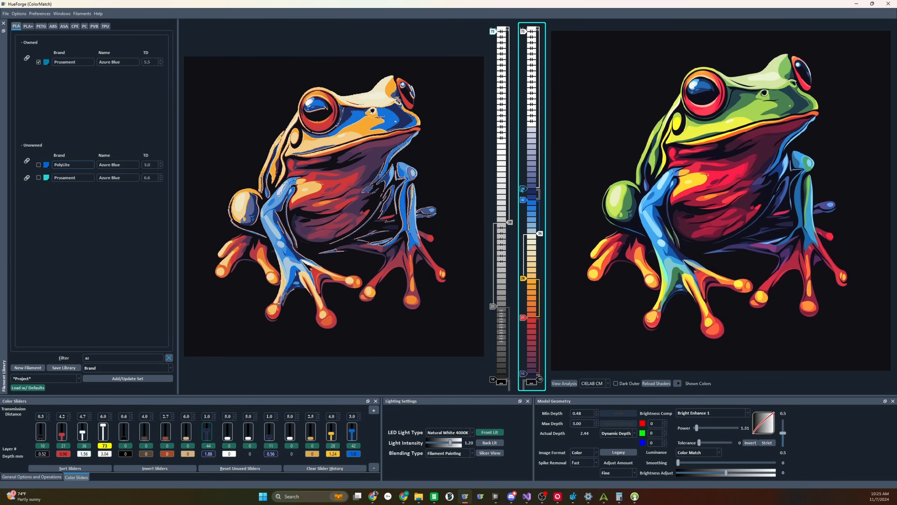
{"action": "scroll", "coordinate": [523, 189], "scroll_direction": "up", "scroll_amount": 1}
{"action": "scroll", "coordinate": [522, 188], "scroll_direction": "down", "scroll_amount": 1}
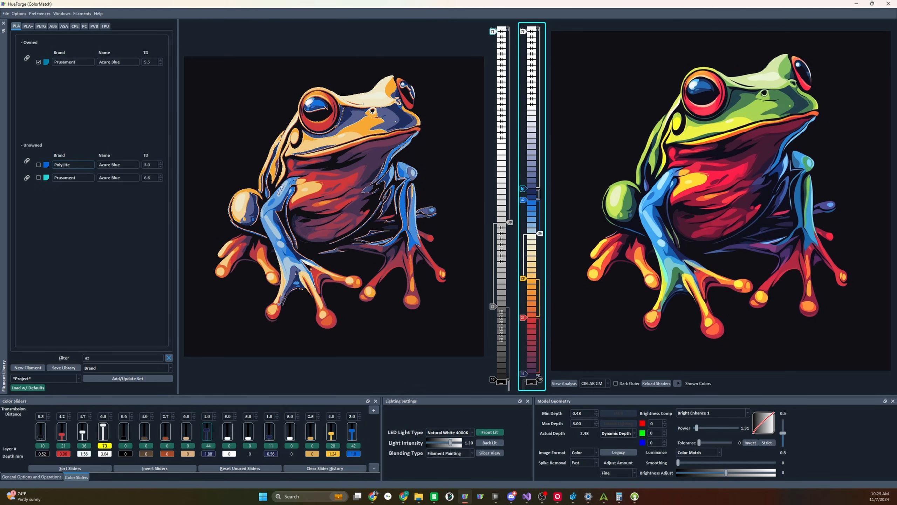
{"action": "scroll", "coordinate": [523, 190], "scroll_direction": "up", "scroll_amount": 1}
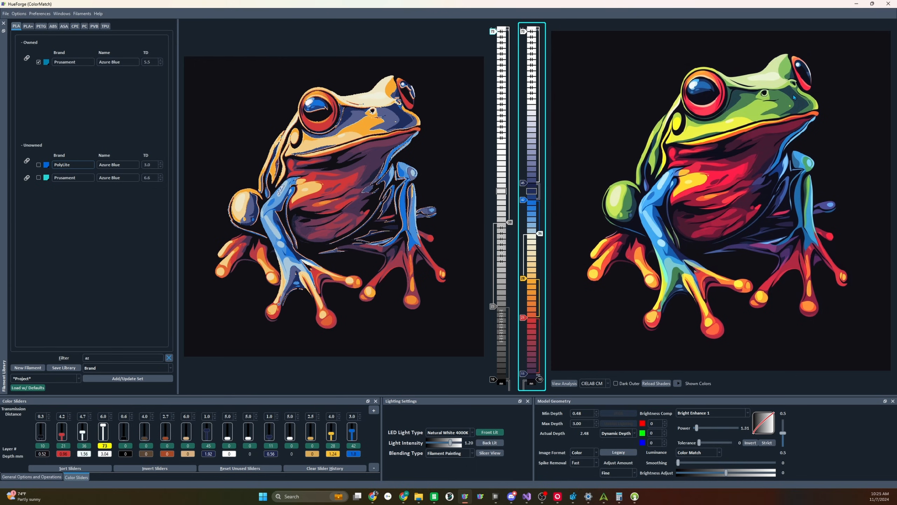
- Clear the filament filter, add Kingroon Green to the mesh core at layer 53, and copy the Yellow Bird slider to layer 59
{"action": "left_click", "coordinate": [169, 358]}
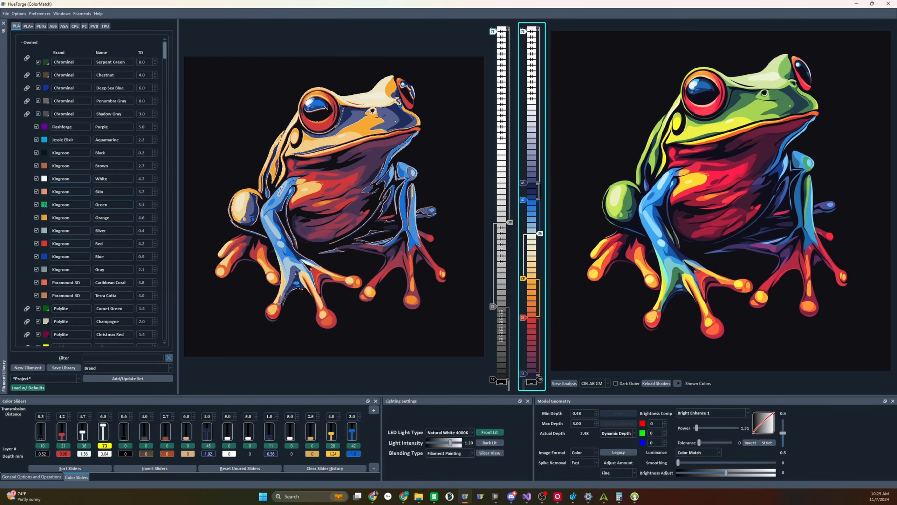
{"action": "mouse_move", "coordinate": [45, 205]}
{"action": "left_mouse_down"}
{"action": "mouse_move", "coordinate": [483, 191]}
{"action": "mouse_move", "coordinate": [538, 149]}
{"action": "left_mouse_up"}
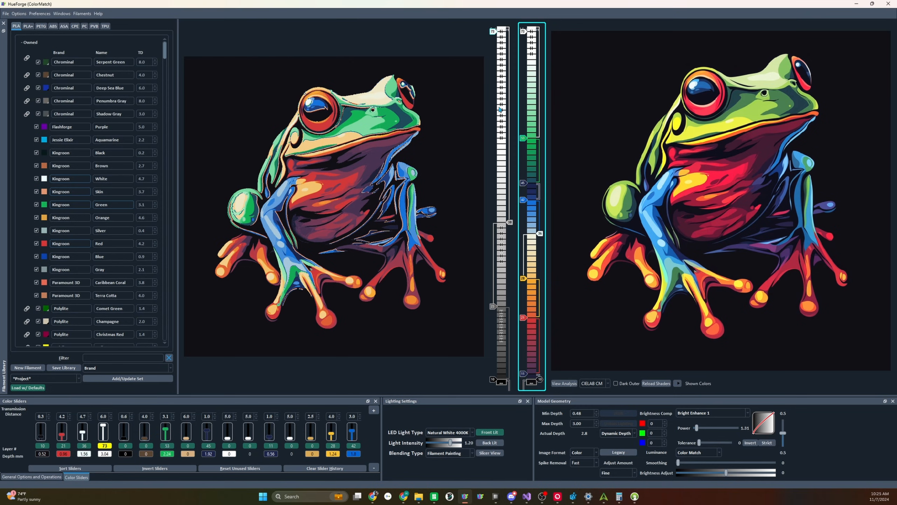
{"action": "mouse_move", "coordinate": [524, 279]}
{"action": "left_mouse_down"}
{"action": "mouse_move", "coordinate": [559, 254]}
{"action": "mouse_move", "coordinate": [544, 121]}
{"action": "mouse_move", "coordinate": [528, 118]}
{"action": "left_mouse_up"}
{"action": "key", "text": "Up"}
{"action": "key", "text": "Up"}
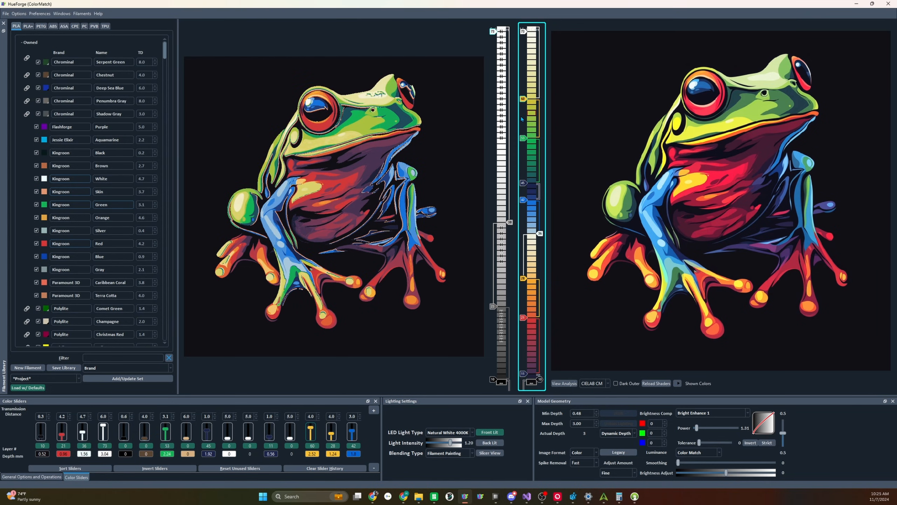
{"action": "key", "text": "Down"}
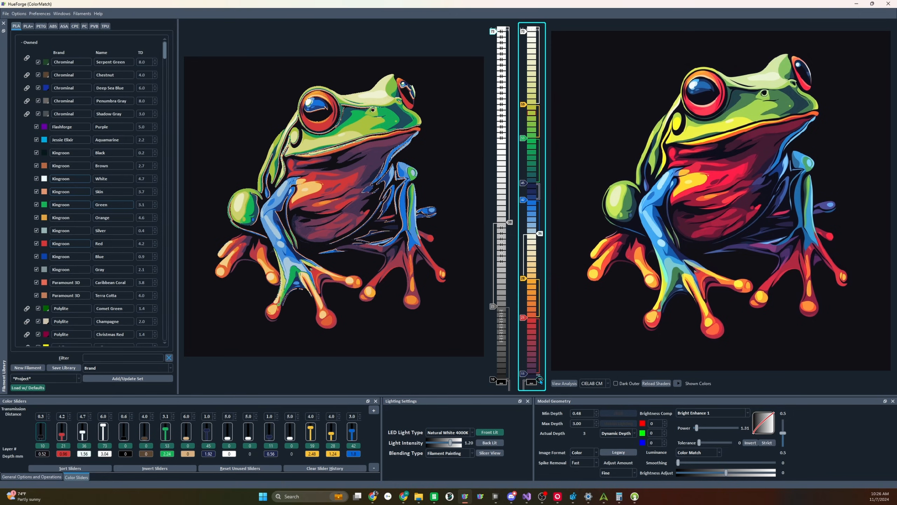
- Try the mesh core's black slider at layer 47, with an additional dark blue slider above it at layer 49
{"action": "left_click_drag", "start_coordinate": [540, 380], "coordinate": [539, 173]}
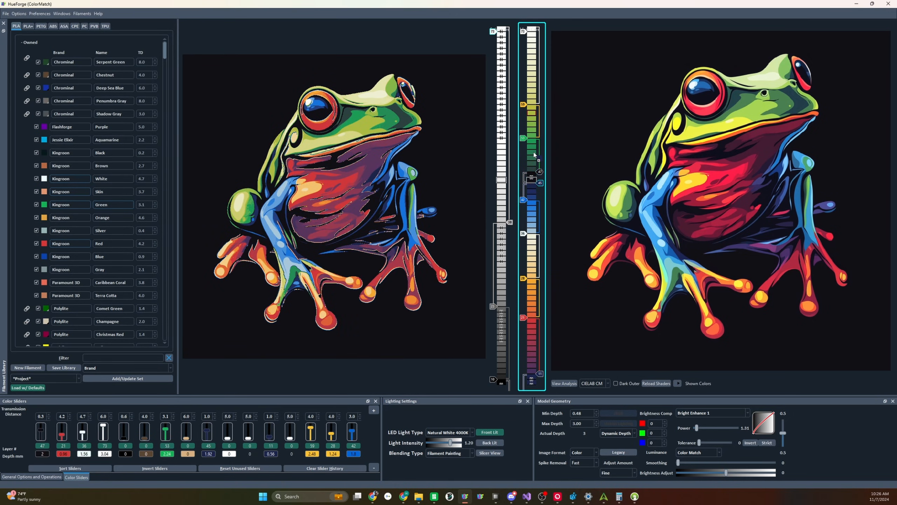
{"action": "left_click_drag", "start_coordinate": [534, 153], "coordinate": [534, 159]}
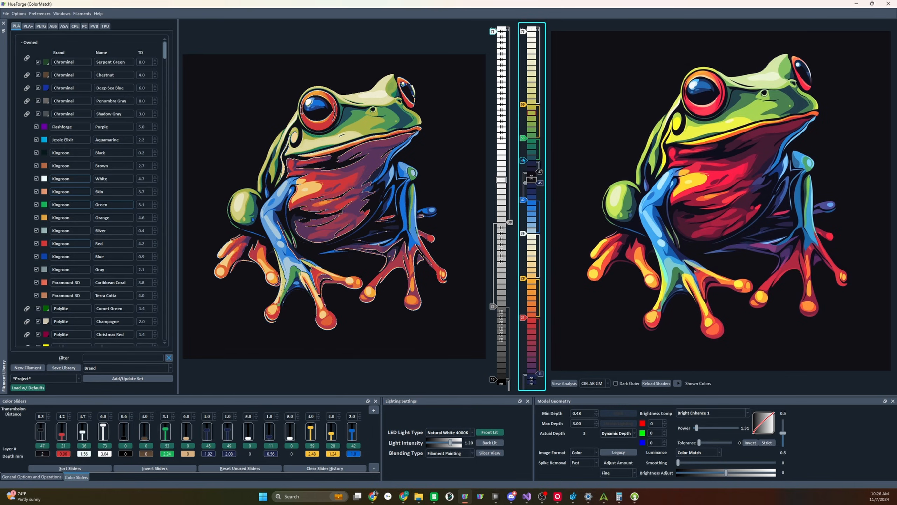
- Shift the mesh core's green slider up to layer 55, together with the yellow slider above it to layer 61
{"action": "left_click", "coordinate": [524, 137]}
{"action": "key", "text": "shift+Up"}
{"action": "key", "text": "shift+Up"}
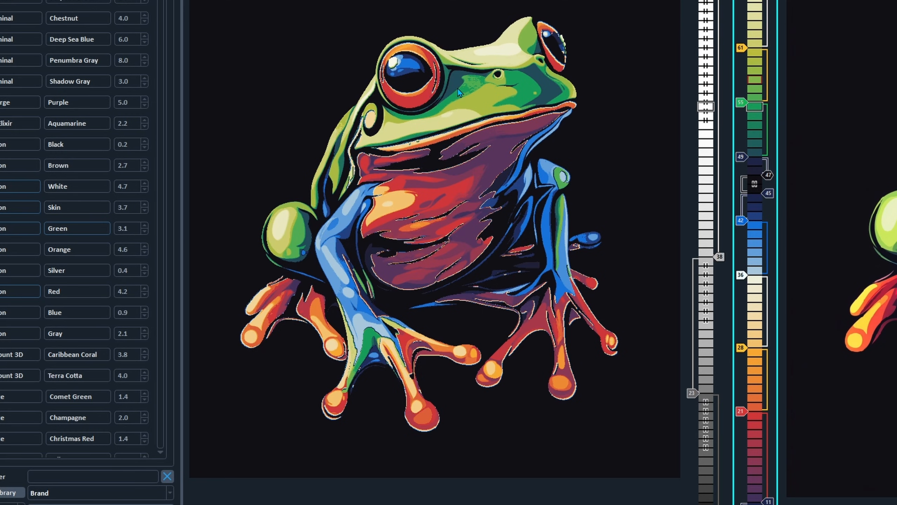
- Inspect the color borders around the frog's belly in the model preview and the raised black layers in the mesh core
{"action": "scroll", "coordinate": [454, 161], "scroll_direction": "up", "scroll_amount": 5}
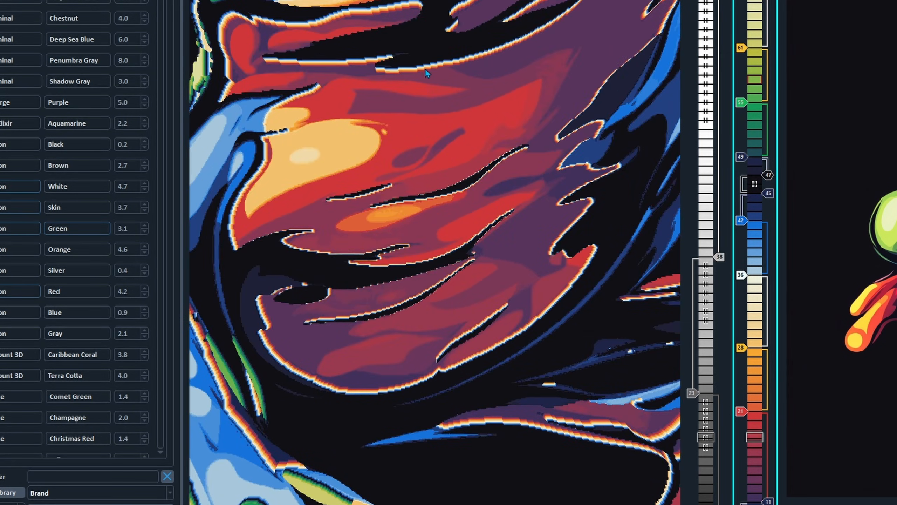
{"action": "scroll", "coordinate": [440, 78], "scroll_direction": "down", "scroll_amount": 5}
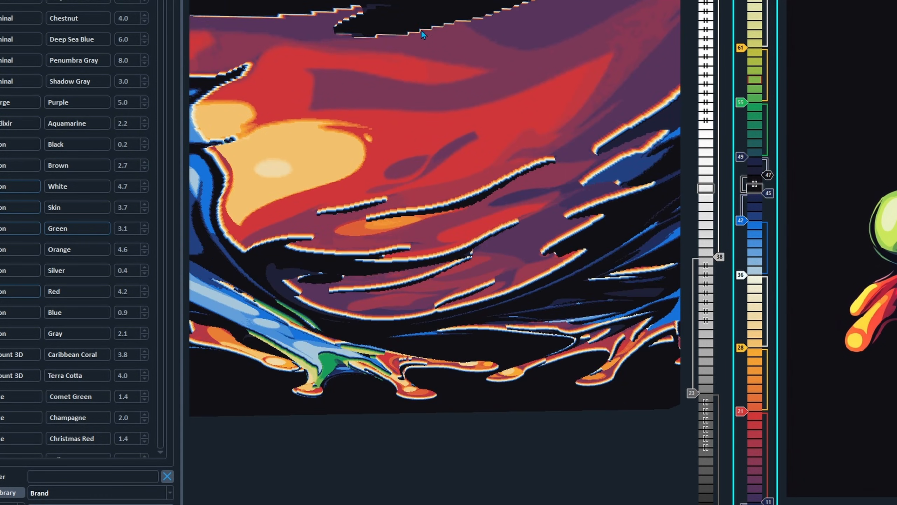
{"action": "right_click_drag", "start_coordinate": [421, 29], "coordinate": [418, 93]}
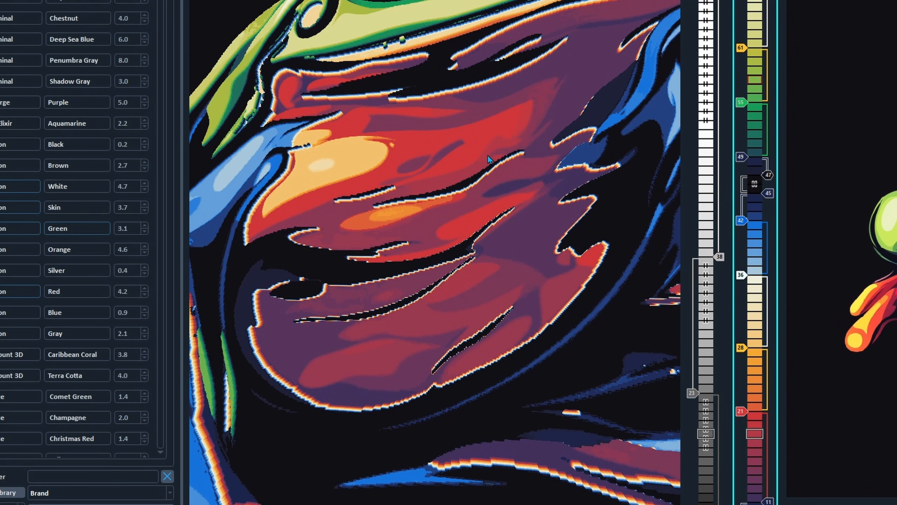
{"action": "scroll", "coordinate": [492, 174], "scroll_direction": "down", "scroll_amount": 2}
{"action": "scroll", "coordinate": [492, 172], "scroll_direction": "down", "scroll_amount": 6}
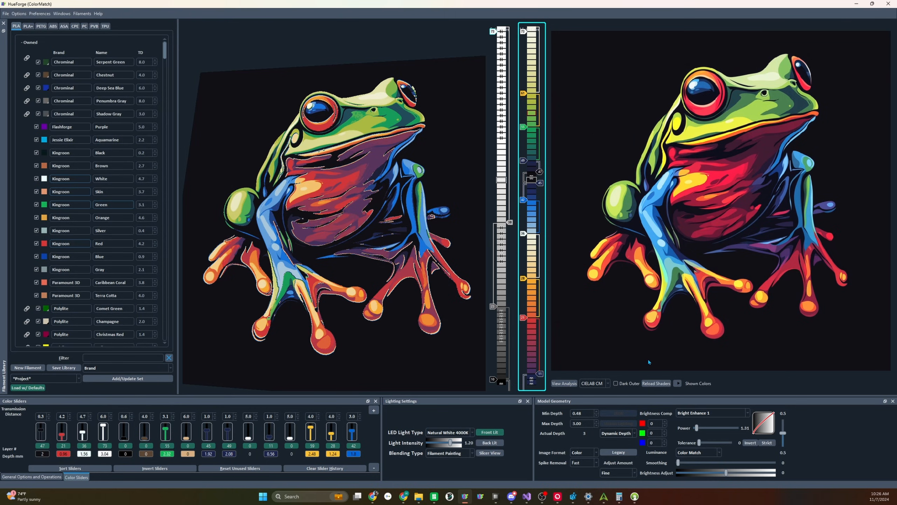
{"action": "right_click", "coordinate": [529, 180]}
{"action": "left_click", "coordinate": [672, 153]}
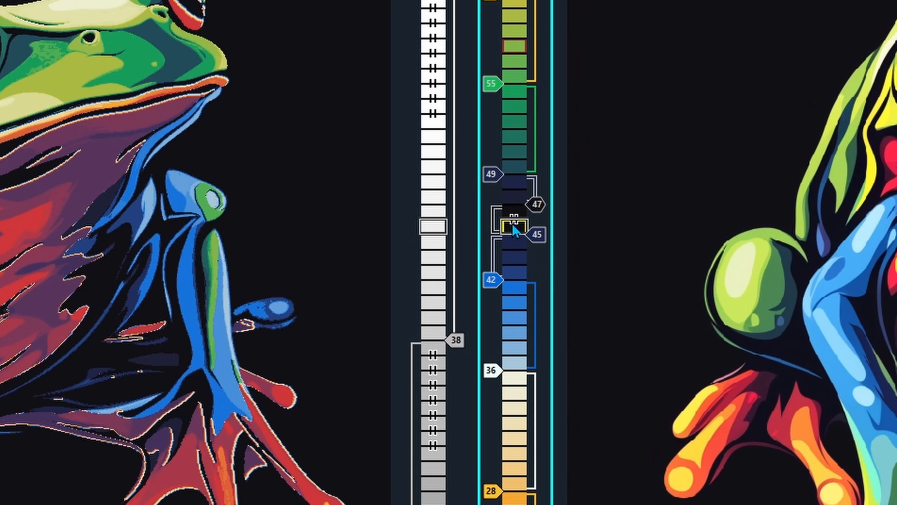
{"action": "right_click", "coordinate": [513, 226]}
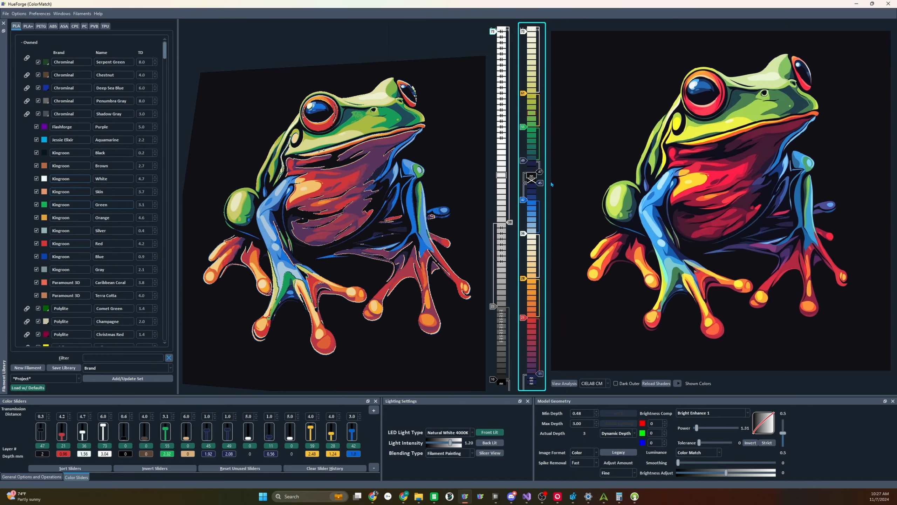
{"action": "left_click", "coordinate": [570, 236]}
{"action": "mouse_move", "coordinate": [568, 173]}
- Return the mesh core's black slider to layer 10, and set the green slider to layer 53 and the upper yellow slider to layer 59
{"action": "left_click_drag", "start_coordinate": [538, 172], "coordinate": [535, 382]}
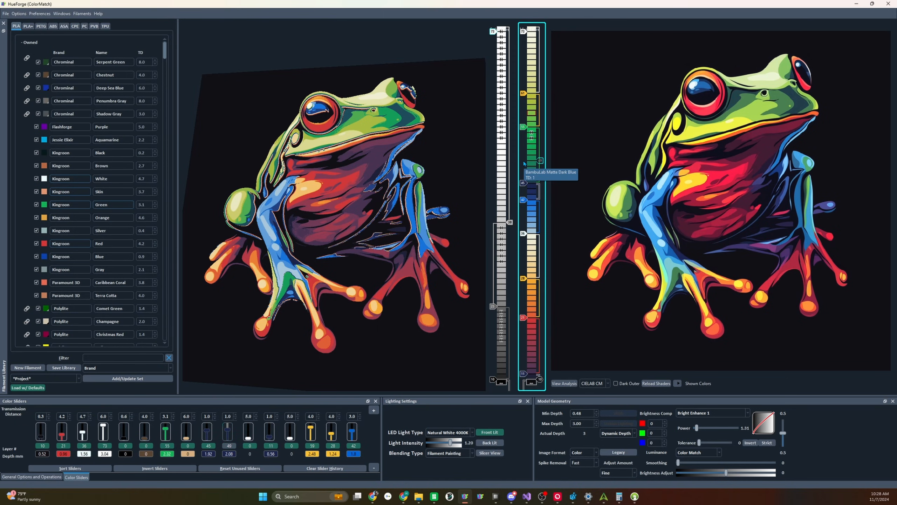
{"action": "mouse_move", "coordinate": [524, 163]}
{"action": "left_mouse_down"}
{"action": "mouse_move", "coordinate": [524, 128]}
{"action": "mouse_move", "coordinate": [523, 141]}
{"action": "left_mouse_up"}
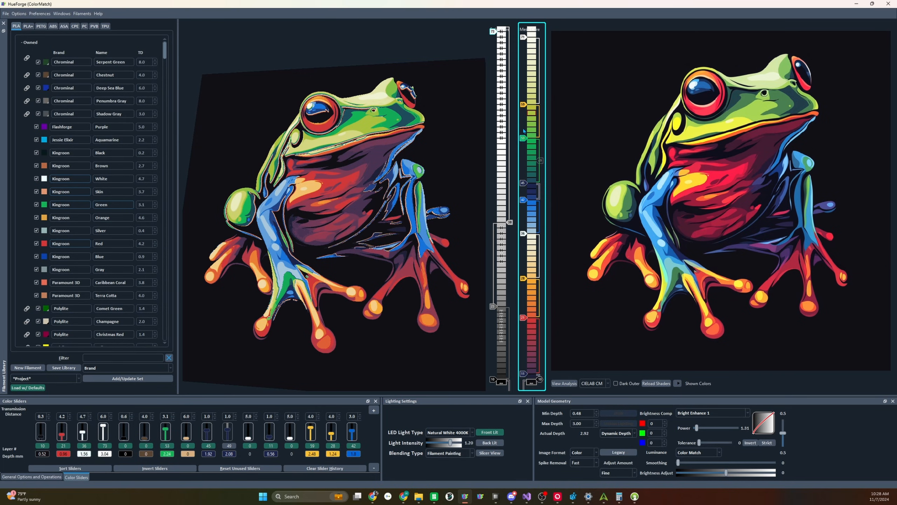
{"action": "left_click_drag", "start_coordinate": [524, 104], "coordinate": [524, 107]}
{"action": "scroll", "coordinate": [342, 144], "scroll_direction": "down", "scroll_amount": 2}
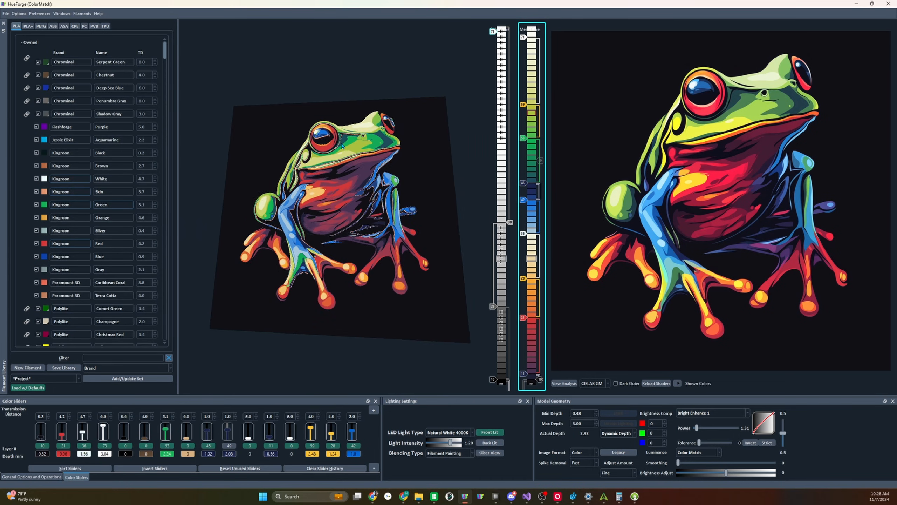
- Try an extra yellow slider at layer 60 in the mesh core, with its transmission distance raised to 2.5
{"action": "scroll", "coordinate": [343, 147], "scroll_direction": "up", "scroll_amount": 5}
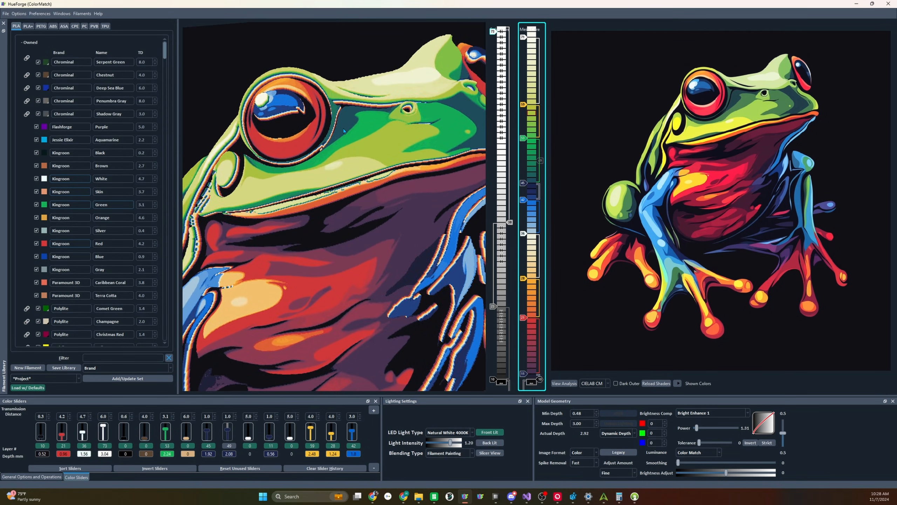
{"action": "scroll", "coordinate": [344, 131], "scroll_direction": "up", "scroll_amount": 2}
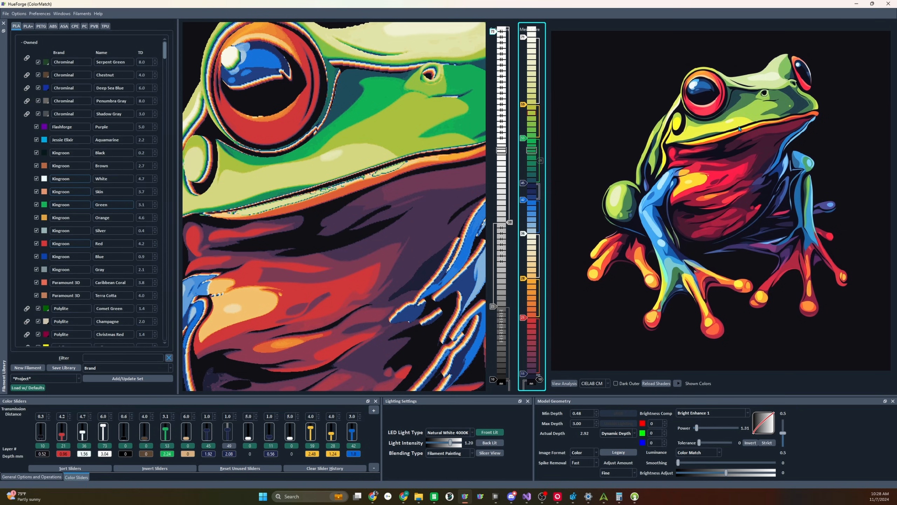
{"action": "scroll", "coordinate": [740, 129], "scroll_direction": "up", "scroll_amount": 3}
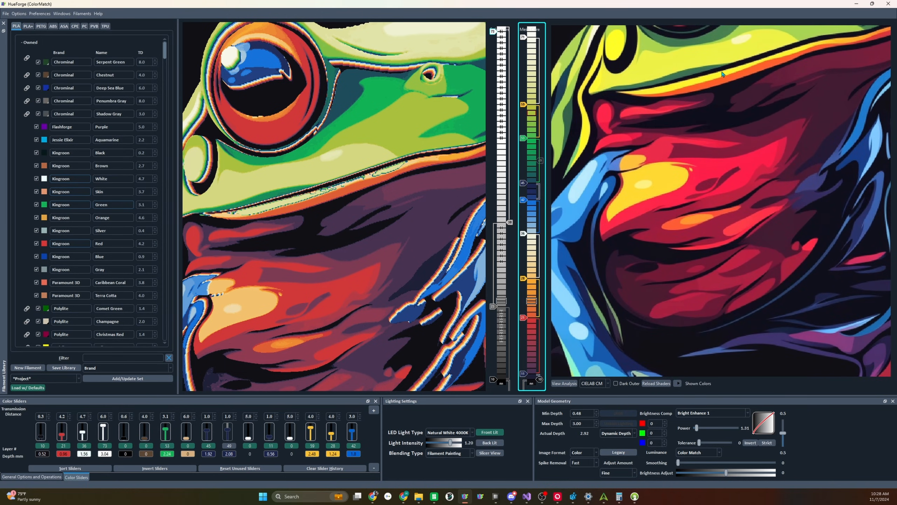
{"action": "scroll", "coordinate": [722, 74], "scroll_direction": "down", "scroll_amount": 3}
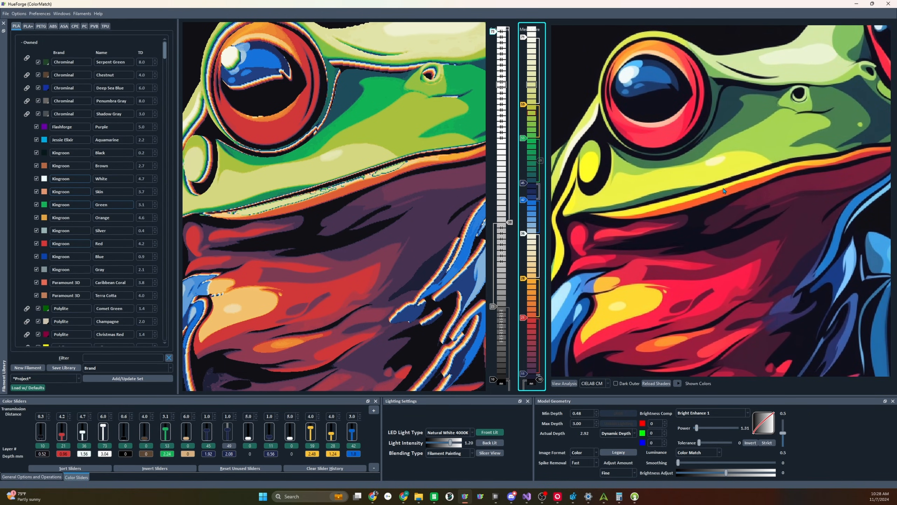
{"action": "mouse_move", "coordinate": [714, 192]}
{"action": "left_click", "coordinate": [533, 101]}
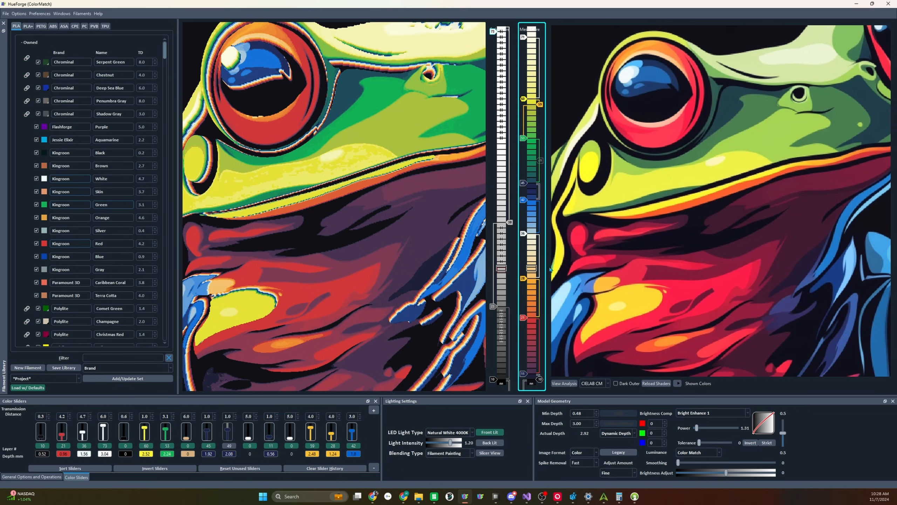
{"action": "mouse_move", "coordinate": [633, 303]}
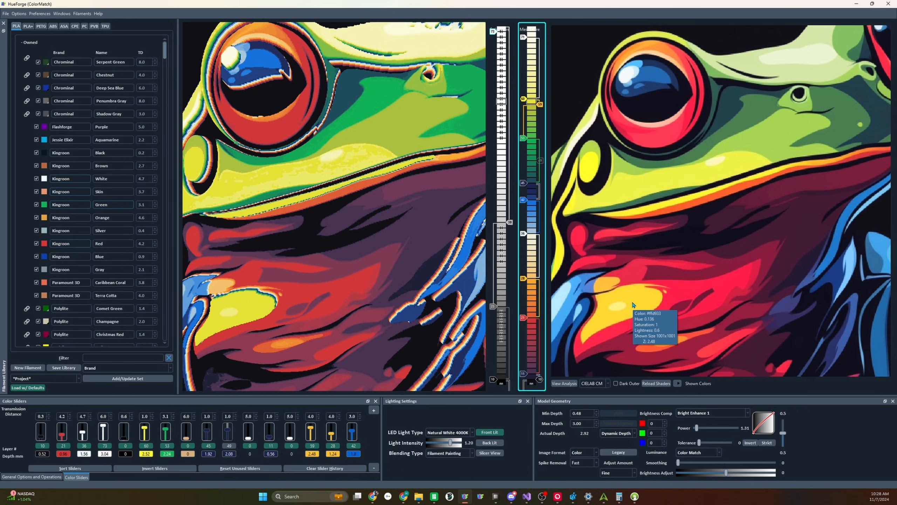
{"action": "mouse_move", "coordinate": [521, 99]}
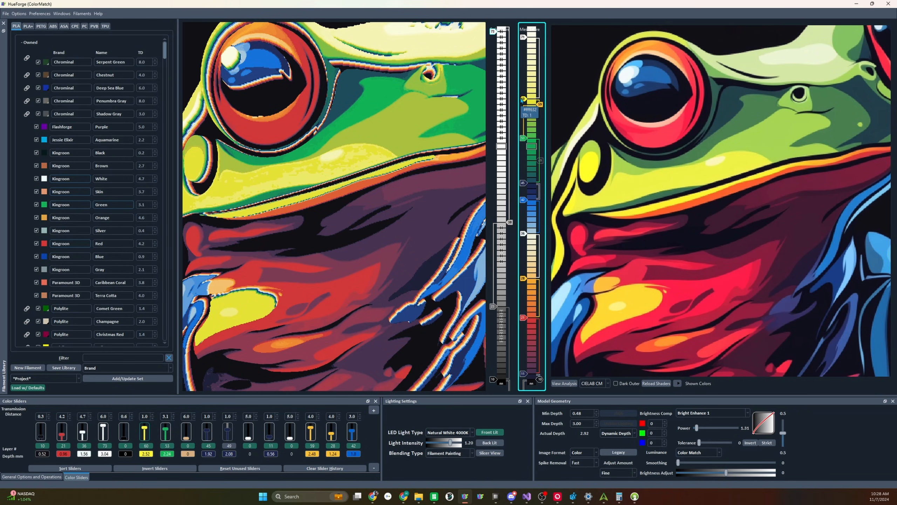
{"action": "scroll", "coordinate": [525, 100], "scroll_direction": "up", "scroll_amount": 15}
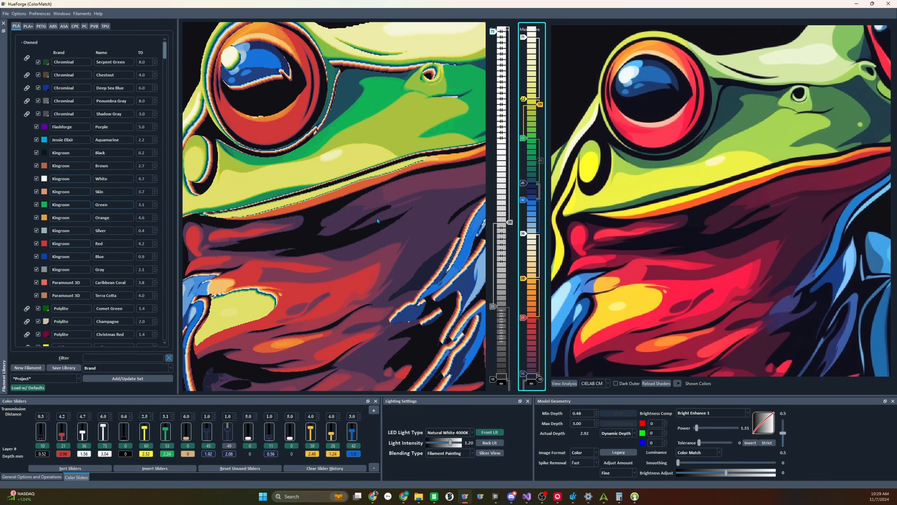
- Try an additional pale yellow slider at layer 30 in the mesh core, with the white slider above it at layer 33
{"action": "scroll", "coordinate": [266, 288], "scroll_direction": "down", "scroll_amount": 5}
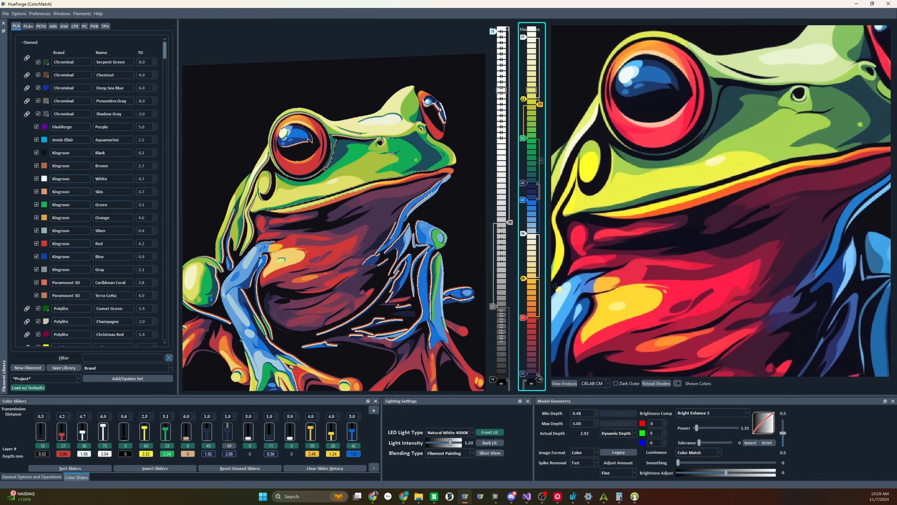
{"action": "left_click", "coordinate": [531, 265]}
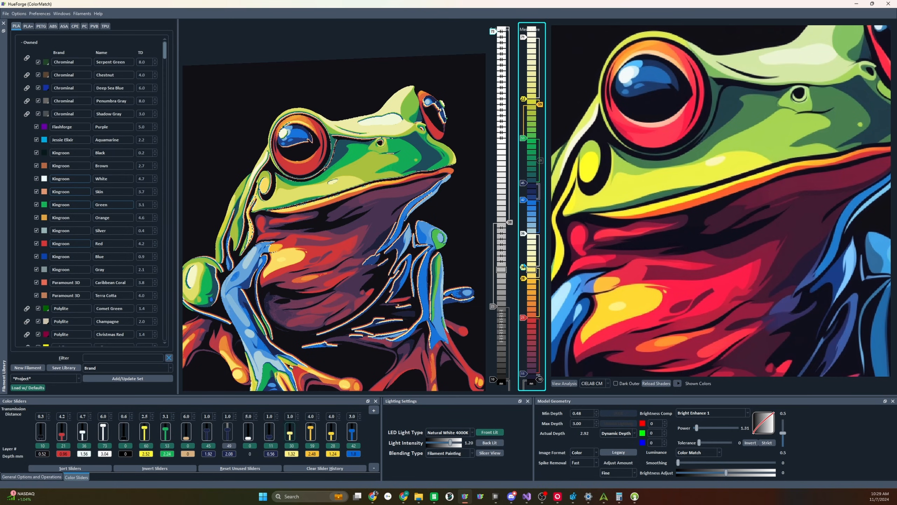
{"action": "scroll", "coordinate": [644, 263], "scroll_direction": "down", "scroll_amount": 1}
{"action": "scroll", "coordinate": [643, 263], "scroll_direction": "down", "scroll_amount": 2}
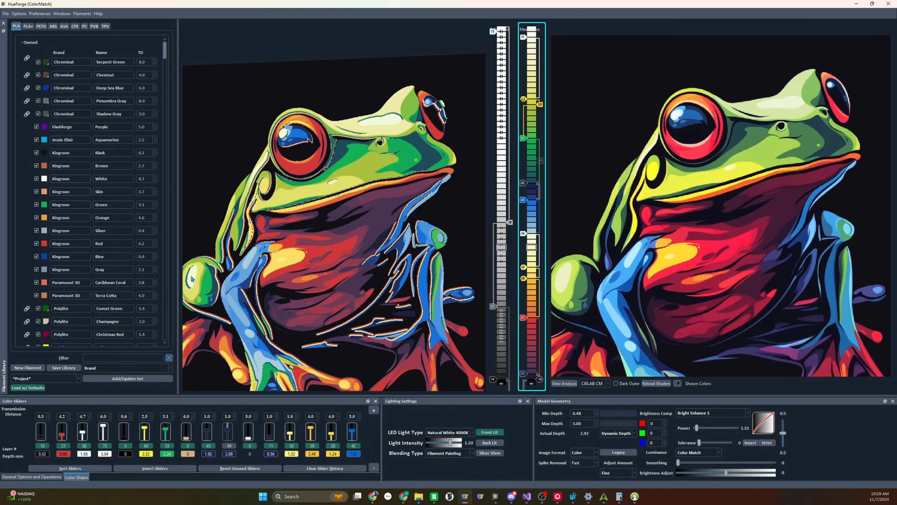
{"action": "left_click_drag", "start_coordinate": [523, 233], "coordinate": [527, 239]}
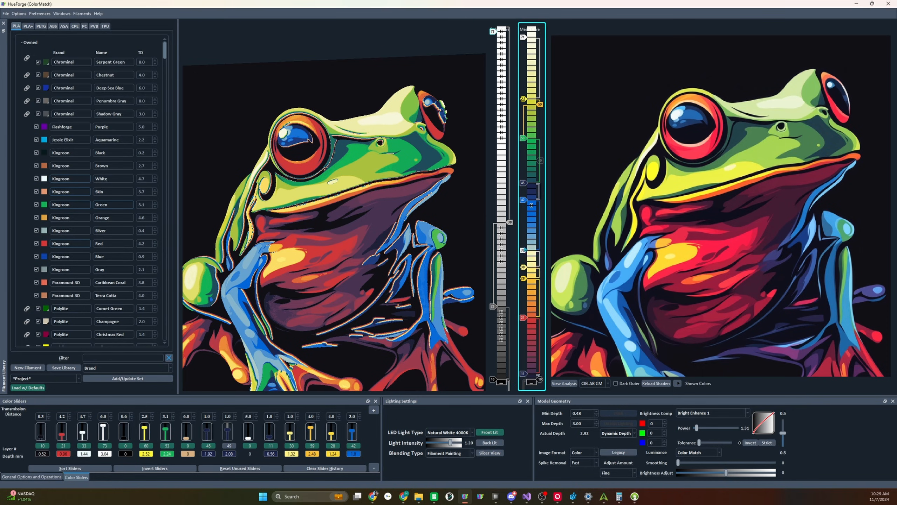
- Replace the filament of the mesh core's upper yellow slider with a brighter yellow and set that slider to layer 61
{"action": "left_click", "coordinate": [526, 110]}
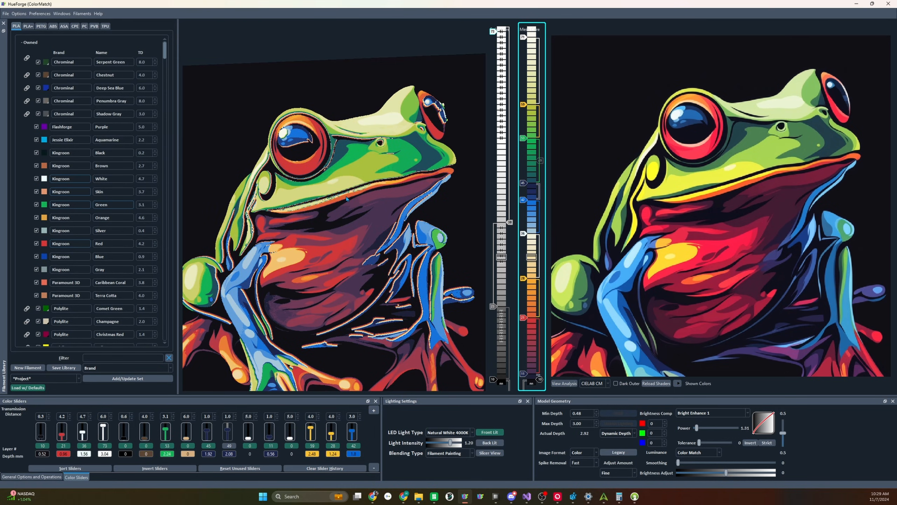
{"action": "left_click", "coordinate": [525, 108]}
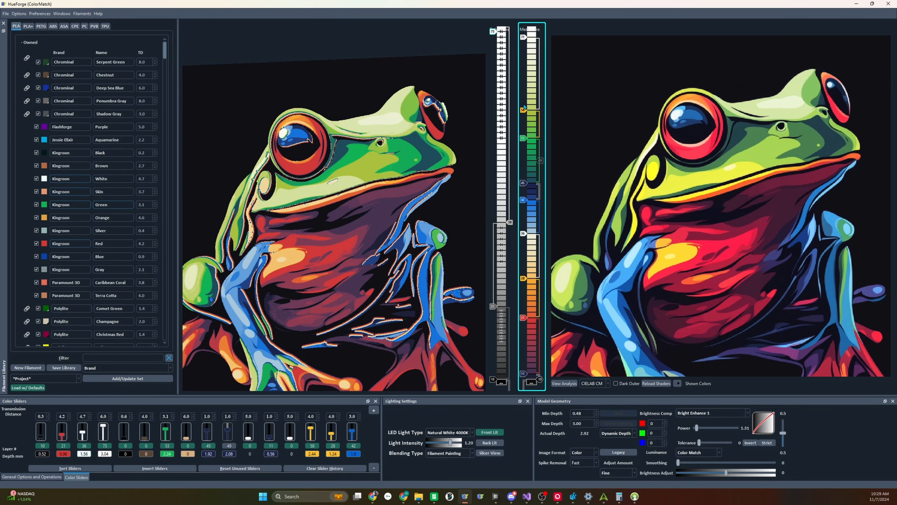
{"action": "scroll", "coordinate": [525, 107], "scroll_direction": "up", "scroll_amount": 2}
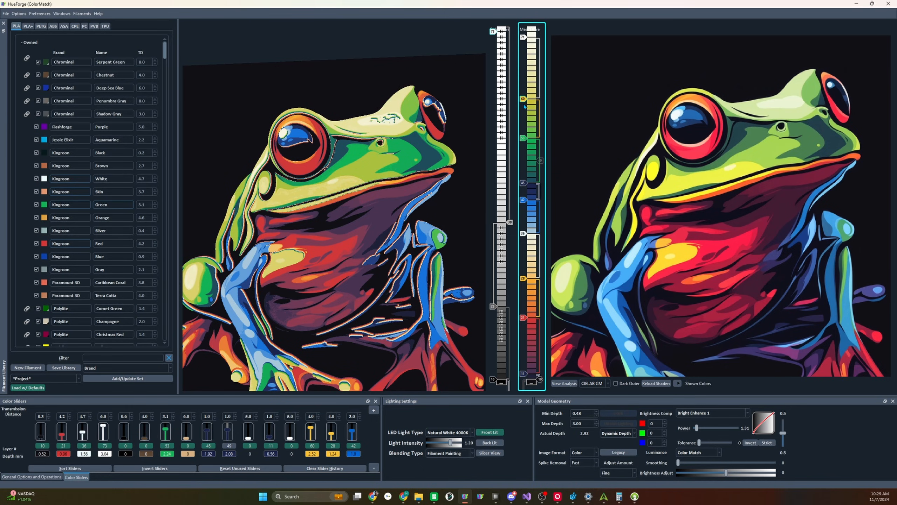
{"action": "scroll", "coordinate": [525, 106], "scroll_direction": "down", "scroll_amount": 1}
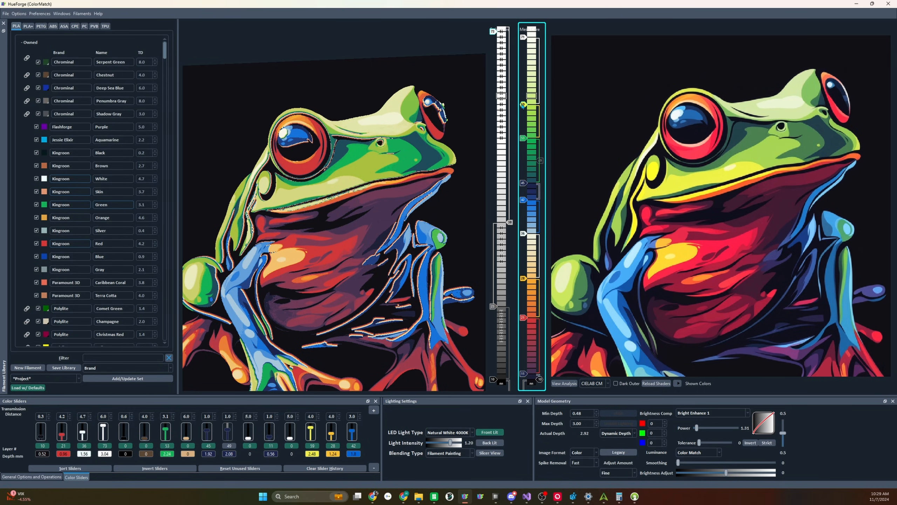
{"action": "scroll", "coordinate": [523, 105], "scroll_direction": "up", "scroll_amount": 1}
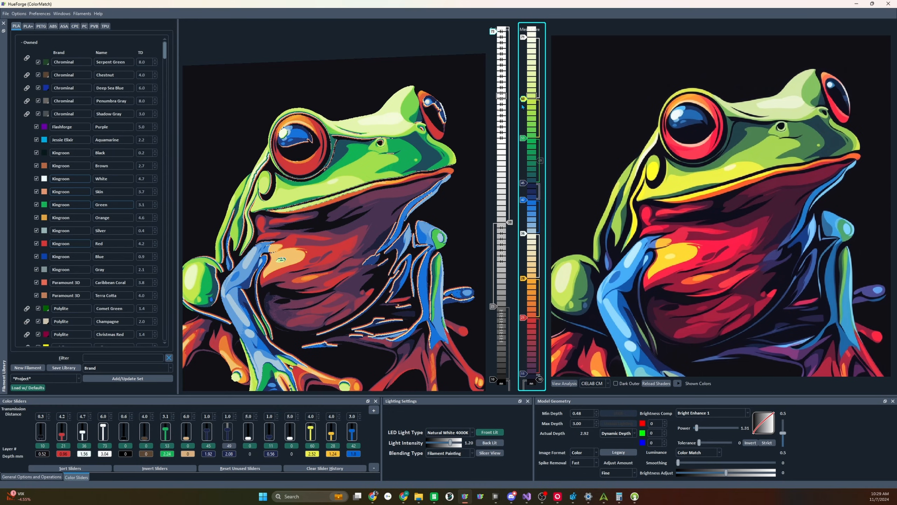
{"action": "scroll", "coordinate": [523, 107], "scroll_direction": "up", "scroll_amount": 1}
{"action": "scroll", "coordinate": [523, 107], "scroll_direction": "down", "scroll_amount": 1}
{"action": "scroll", "coordinate": [523, 107], "scroll_direction": "up", "scroll_amount": 2}
{"action": "scroll", "coordinate": [524, 107], "scroll_direction": "down", "scroll_amount": 1}
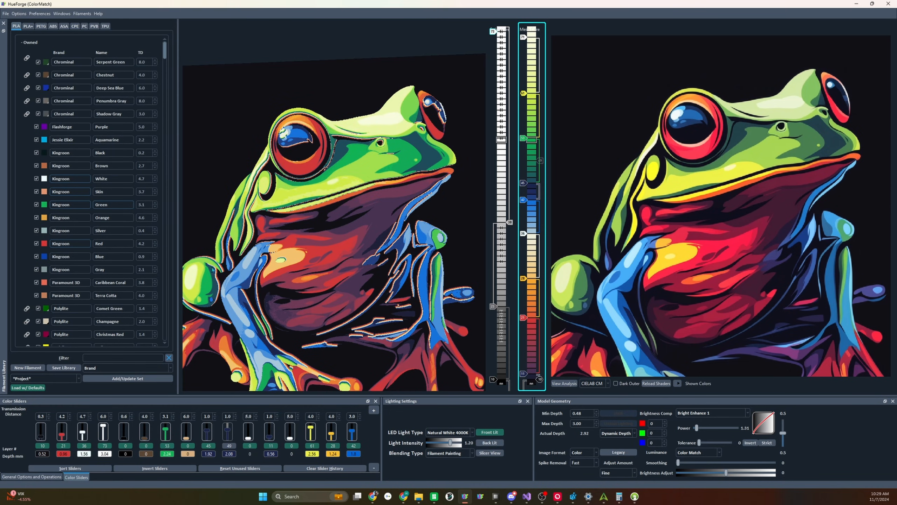
- Give the mesh core's slider at layer 28 the brighter yellow filament, and lower the white slider above it to layer 34
{"action": "scroll", "coordinate": [286, 269], "scroll_direction": "down", "scroll_amount": 3}
{"action": "scroll", "coordinate": [656, 260], "scroll_direction": "down", "scroll_amount": 2}
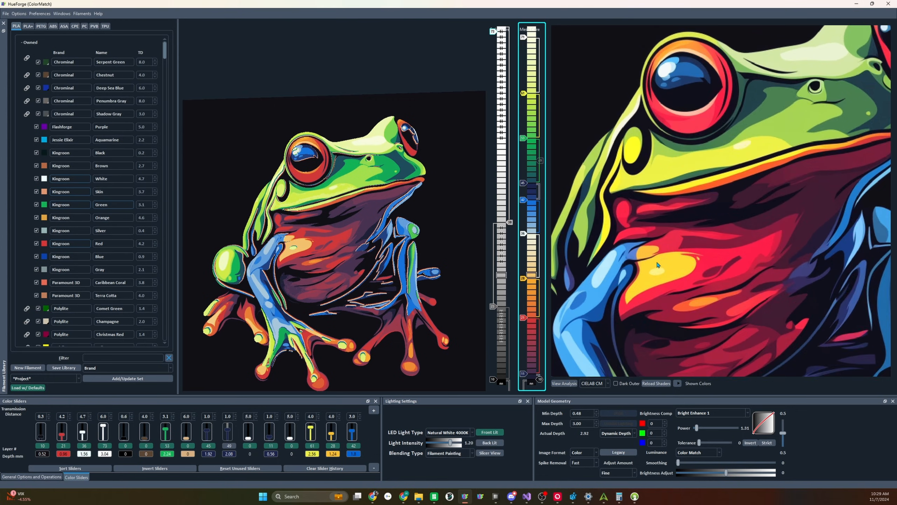
{"action": "scroll", "coordinate": [656, 263], "scroll_direction": "down", "scroll_amount": 2}
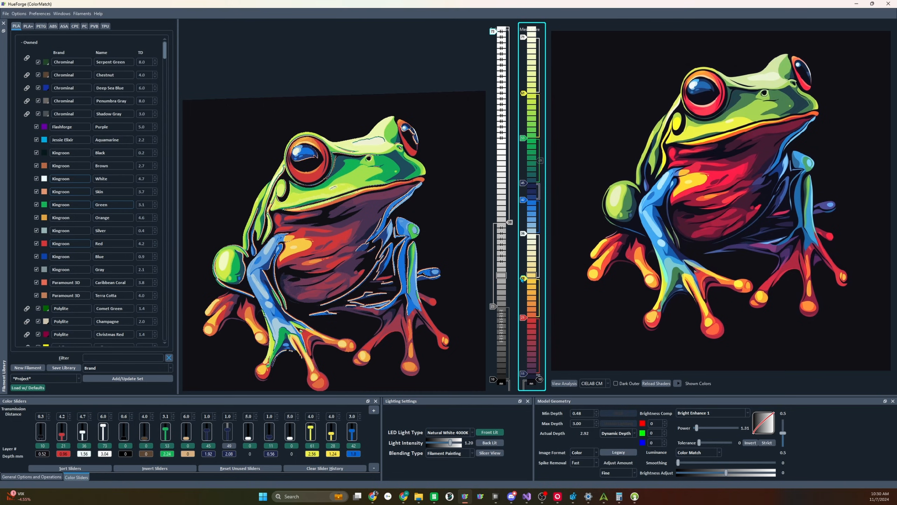
{"action": "mouse_move", "coordinate": [523, 279]}
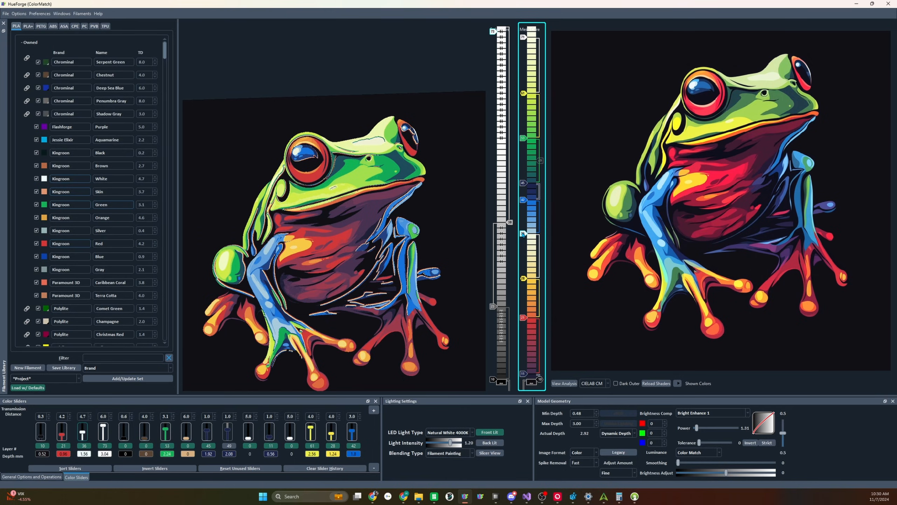
{"action": "mouse_move", "coordinate": [845, 352]}
{"action": "left_click_drag", "start_coordinate": [524, 234], "coordinate": [524, 239]}
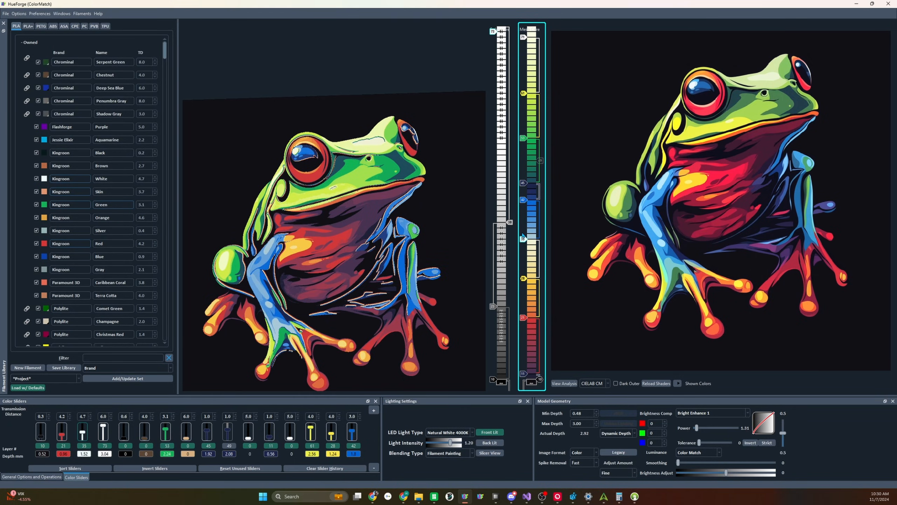
{"action": "key", "text": "Down"}
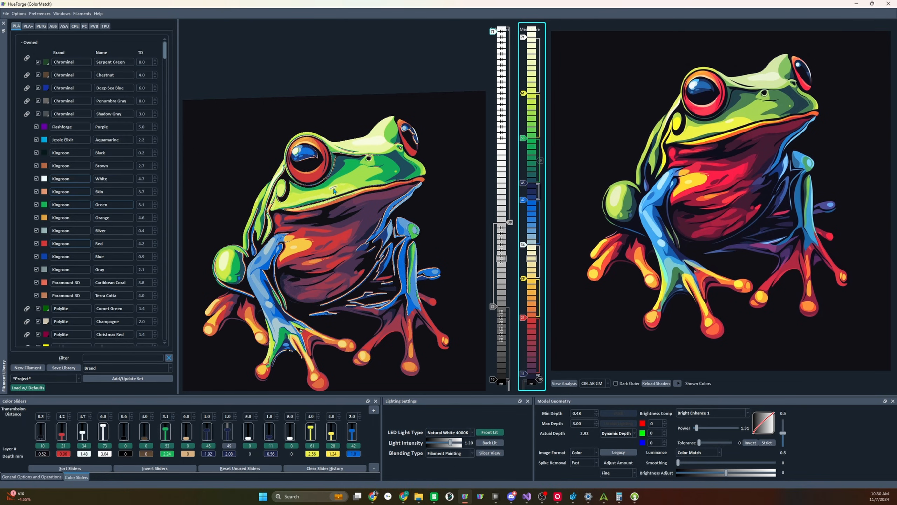
- Try the mesh core's topmost slider in pale yellow at layer 71, and set it back to white at layer 73
{"action": "scroll", "coordinate": [334, 190], "scroll_direction": "up", "scroll_amount": 5}
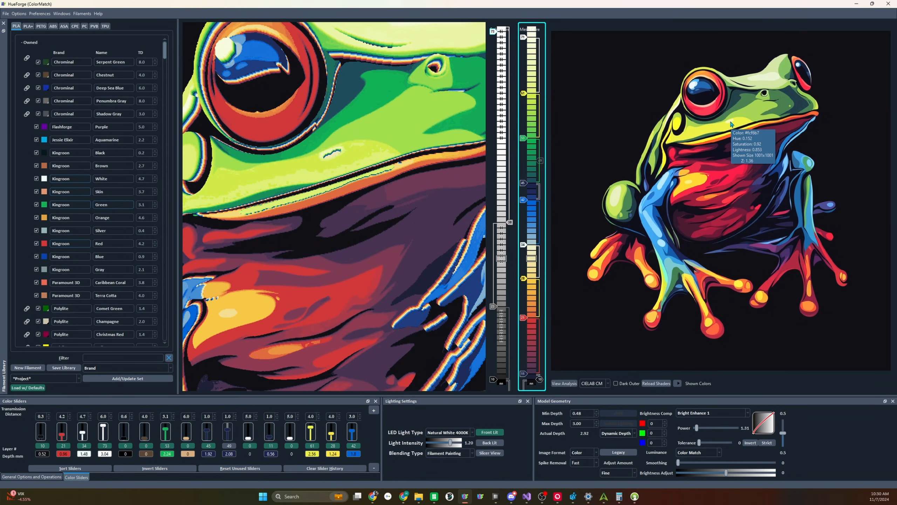
{"action": "left_click_drag", "start_coordinate": [530, 62], "coordinate": [524, 39]}
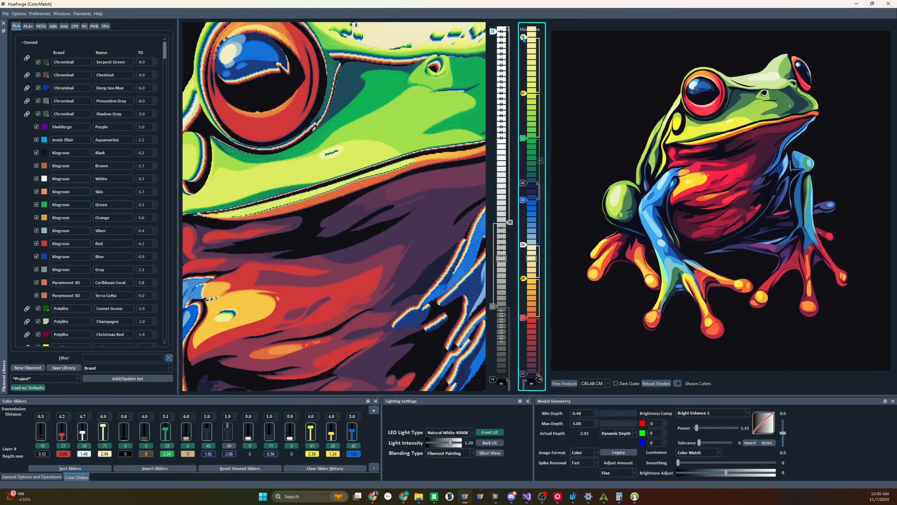
{"action": "scroll", "coordinate": [356, 225], "scroll_direction": "down", "scroll_amount": 5}
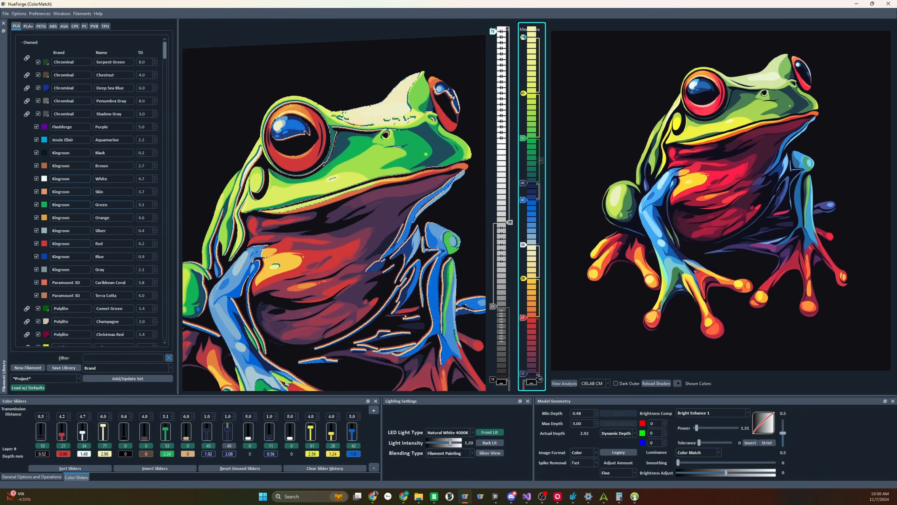
{"action": "mouse_move", "coordinate": [524, 37]}
{"action": "left_mouse_down"}
{"action": "mouse_move", "coordinate": [523, 48]}
{"action": "mouse_move", "coordinate": [524, 31]}
{"action": "left_mouse_up"}
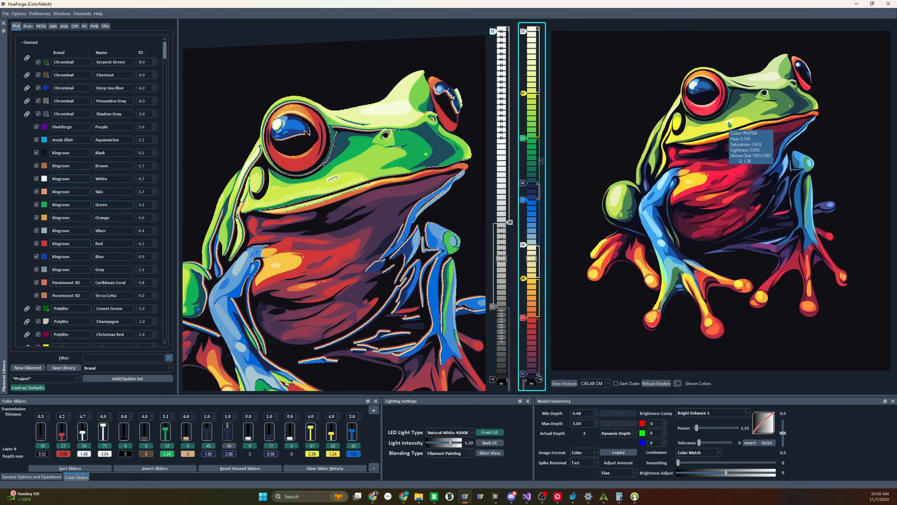
- Add a pale yellow slider at layer 63 in the mesh core with a transmission distance of 3.5, and check the chin highlight
{"action": "left_click", "coordinate": [526, 82]}
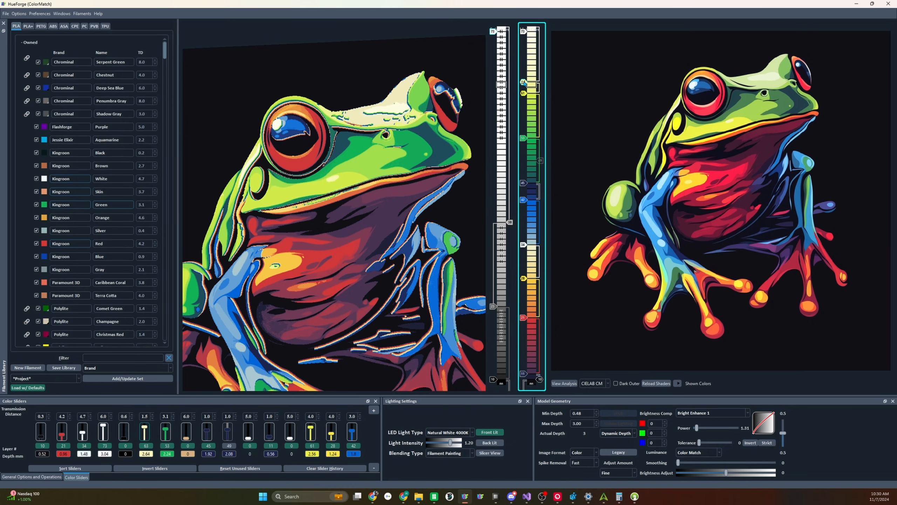
{"action": "scroll", "coordinate": [524, 83], "scroll_direction": "up", "scroll_amount": 10}
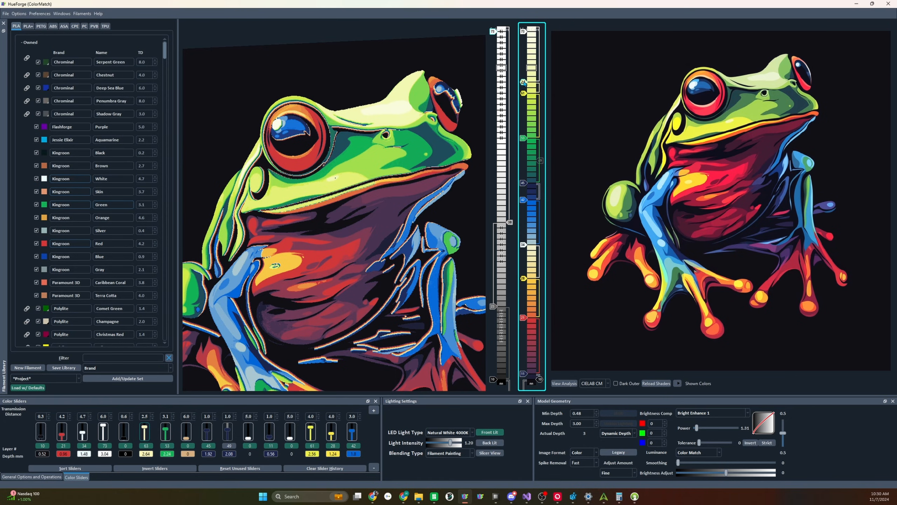
{"action": "scroll", "coordinate": [524, 84], "scroll_direction": "up", "scroll_amount": 5}
{"action": "scroll", "coordinate": [525, 84], "scroll_direction": "up", "scroll_amount": 5}
{"action": "scroll", "coordinate": [341, 183], "scroll_direction": "up", "scroll_amount": 3}
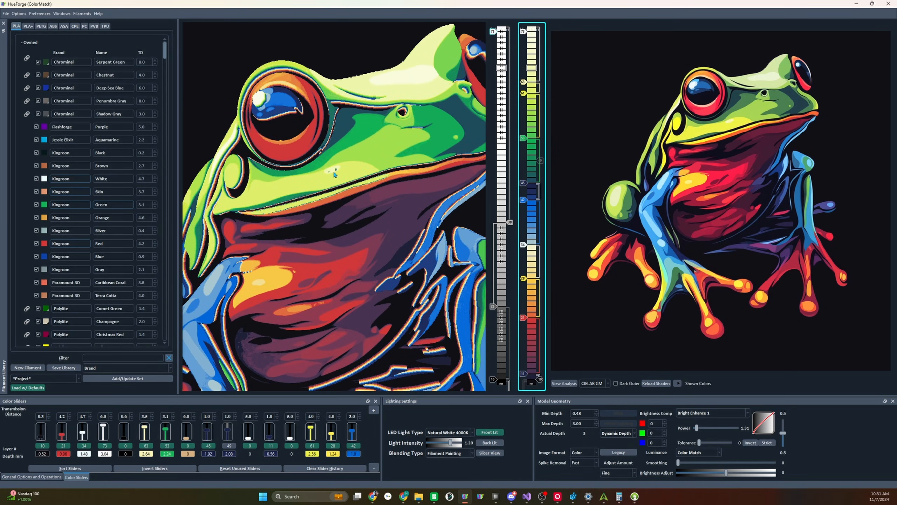
{"action": "scroll", "coordinate": [333, 169], "scroll_direction": "up", "scroll_amount": 7}
{"action": "scroll", "coordinate": [343, 70], "scroll_direction": "down", "scroll_amount": 4}
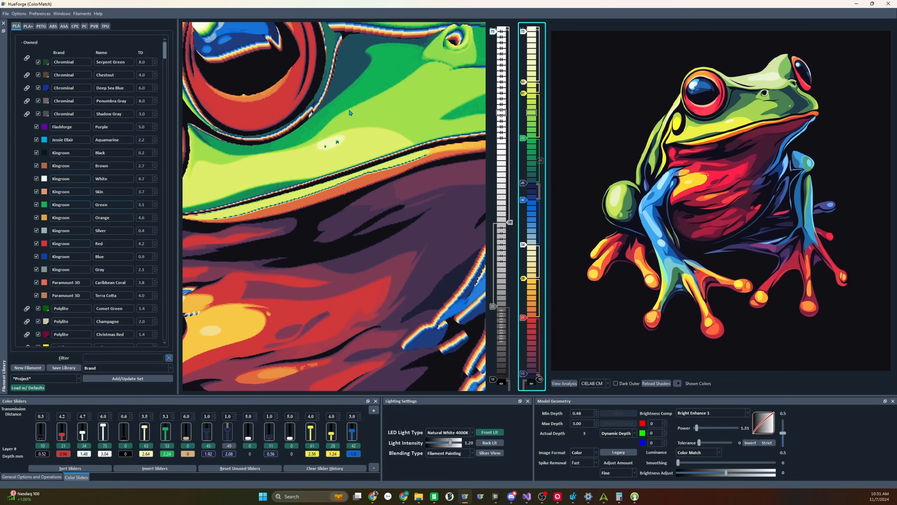
{"action": "scroll", "coordinate": [354, 136], "scroll_direction": "up", "scroll_amount": 3}
{"action": "scroll", "coordinate": [353, 132], "scroll_direction": "down", "scroll_amount": 12}
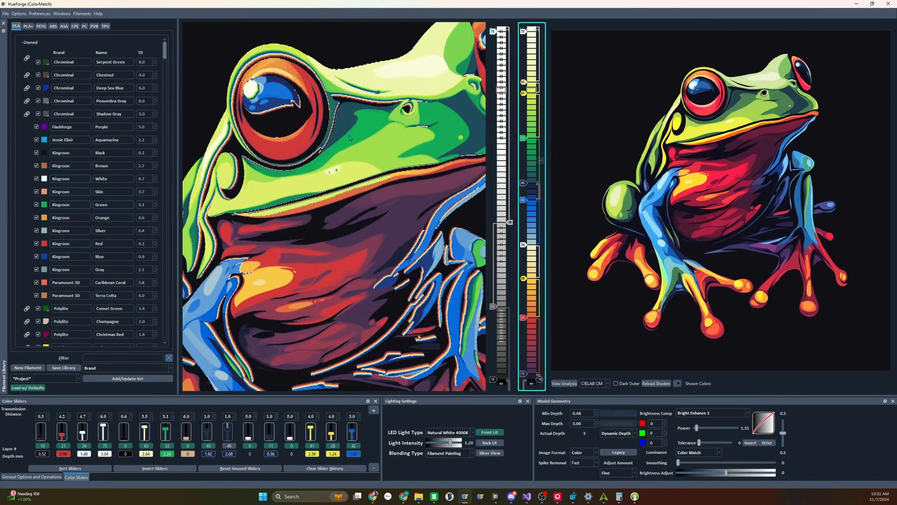
- Try the mesh core's lower yellow slider at layer 29, return it to layer 28, and review the whole frog preview
{"action": "scroll", "coordinate": [322, 233], "scroll_direction": "down", "scroll_amount": 1}
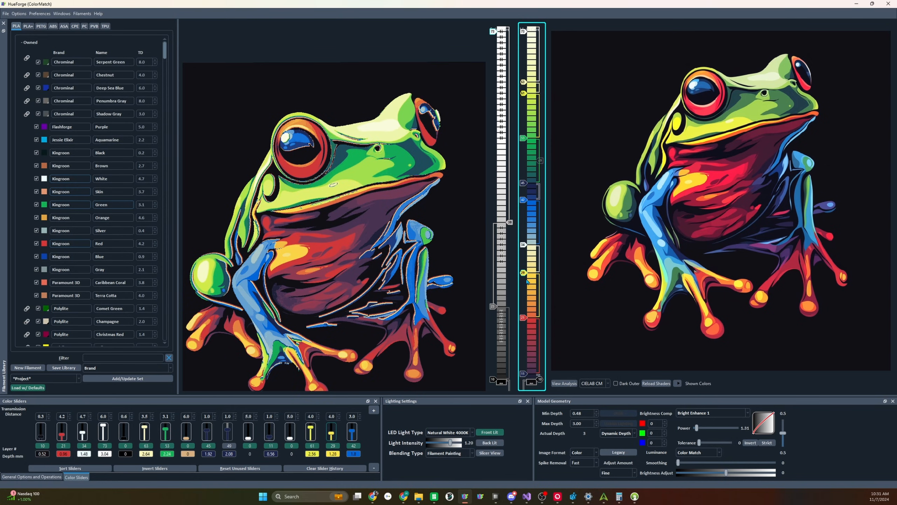
{"action": "scroll", "coordinate": [313, 242], "scroll_direction": "up", "scroll_amount": 1}
{"action": "scroll", "coordinate": [314, 246], "scroll_direction": "down", "scroll_amount": 2}
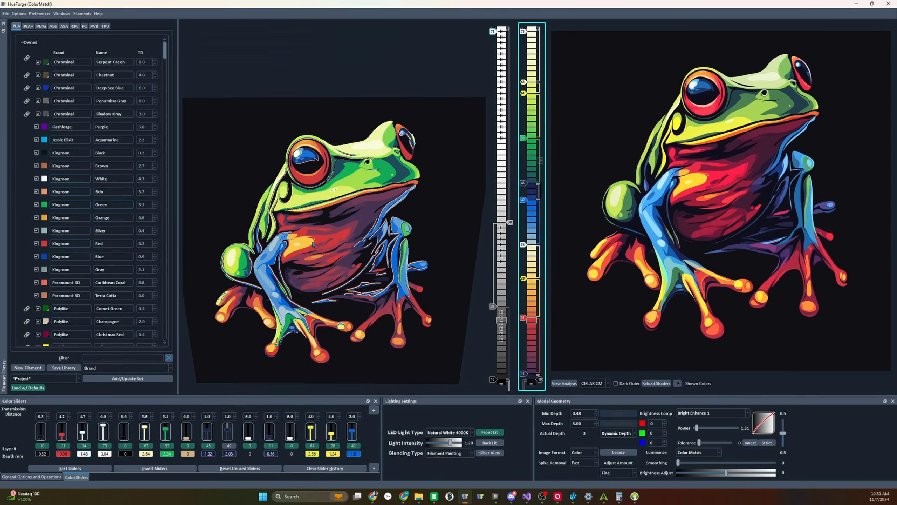
{"action": "left_click_drag", "start_coordinate": [316, 249], "coordinate": [353, 185]}
{"action": "scroll", "coordinate": [357, 180], "scroll_direction": "down", "scroll_amount": 2}
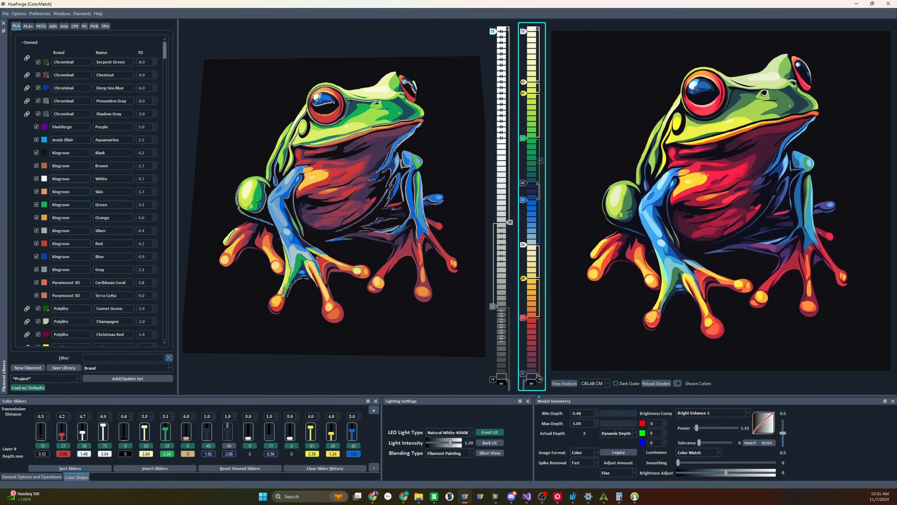
- Compare the Default CM and Dot Product color match methods on the frog preview, and return to CIELAB CM
{"action": "left_click", "coordinate": [608, 383]}
{"action": "left_click", "coordinate": [602, 392]}
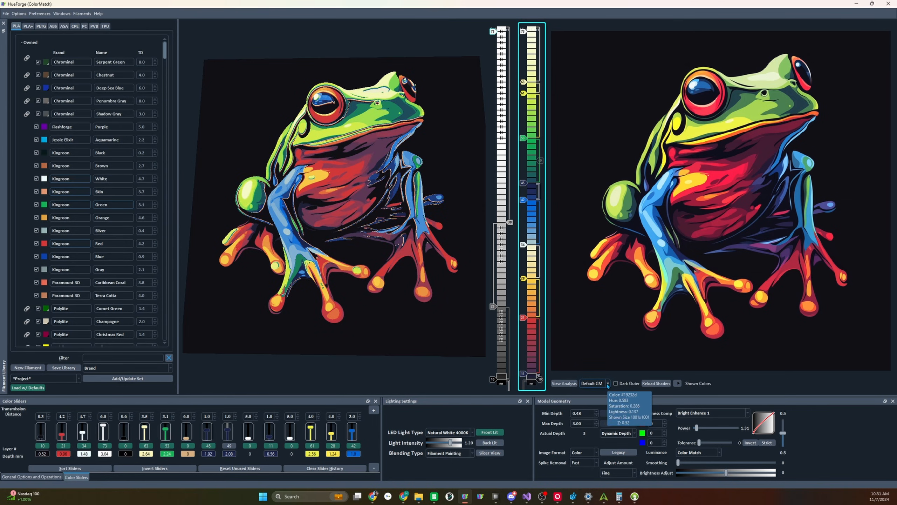
{"action": "left_click", "coordinate": [608, 384]}
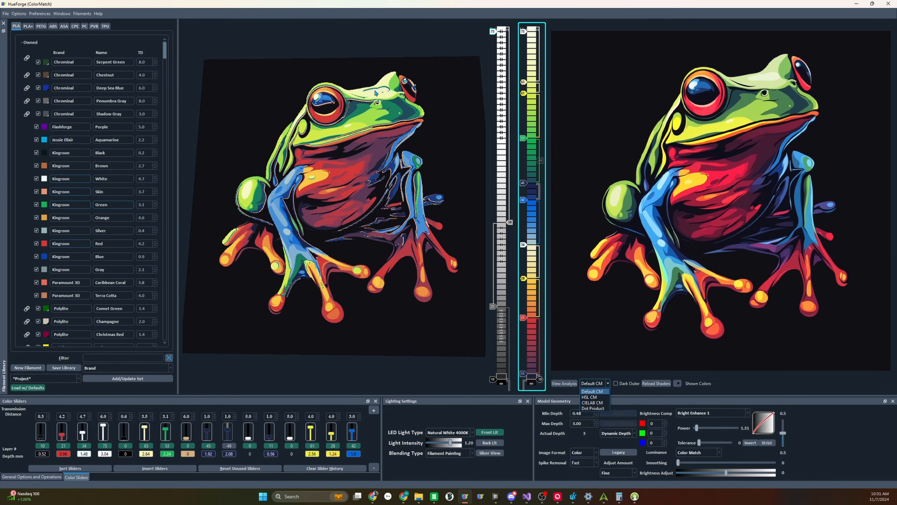
{"action": "left_click", "coordinate": [595, 409]}
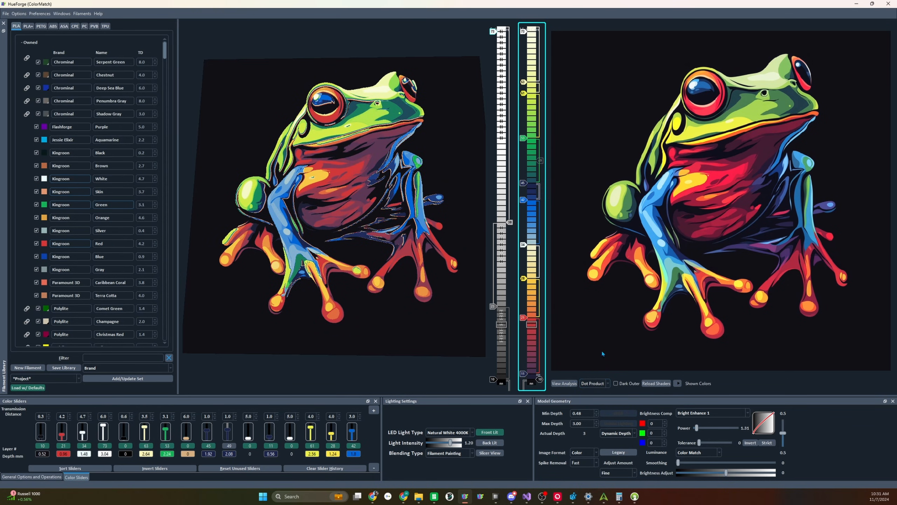
{"action": "left_click", "coordinate": [609, 383]}
{"action": "left_click", "coordinate": [597, 403]}
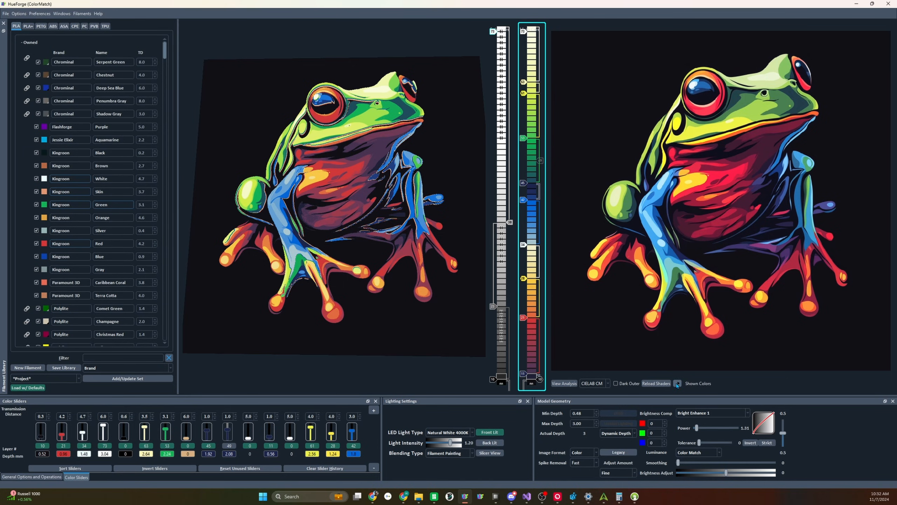
- Show the color core's colors and set its sliders to dark blue at layer 11, red at layer 21 and white at layer 34
{"action": "left_click", "coordinate": [678, 383]}
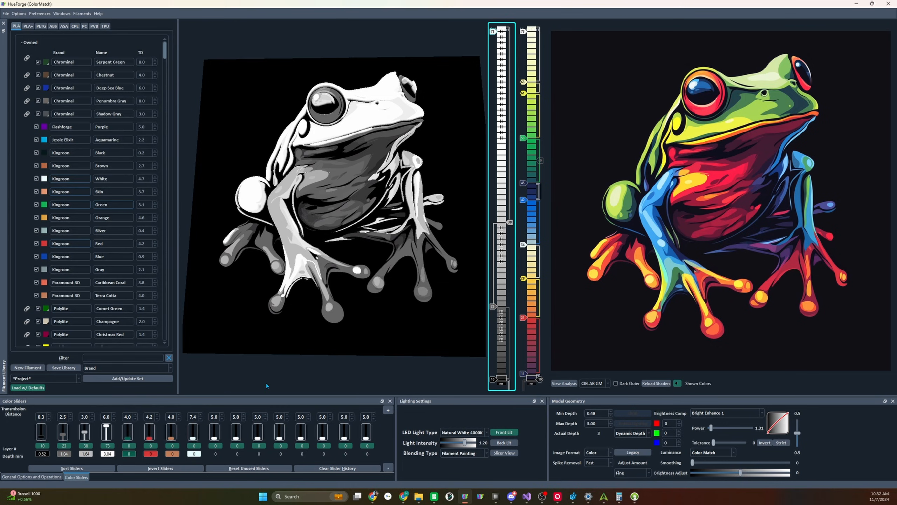
{"action": "left_click", "coordinate": [32, 477]}
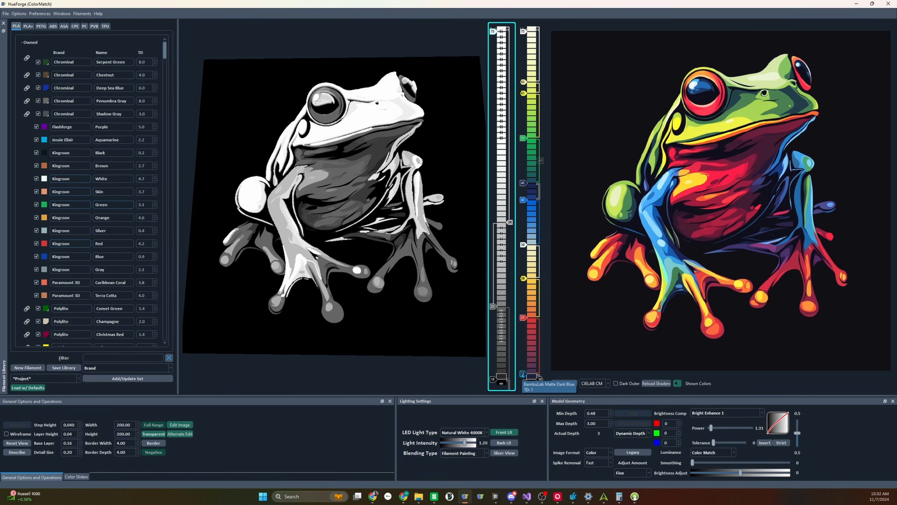
{"action": "left_click", "coordinate": [503, 376]}
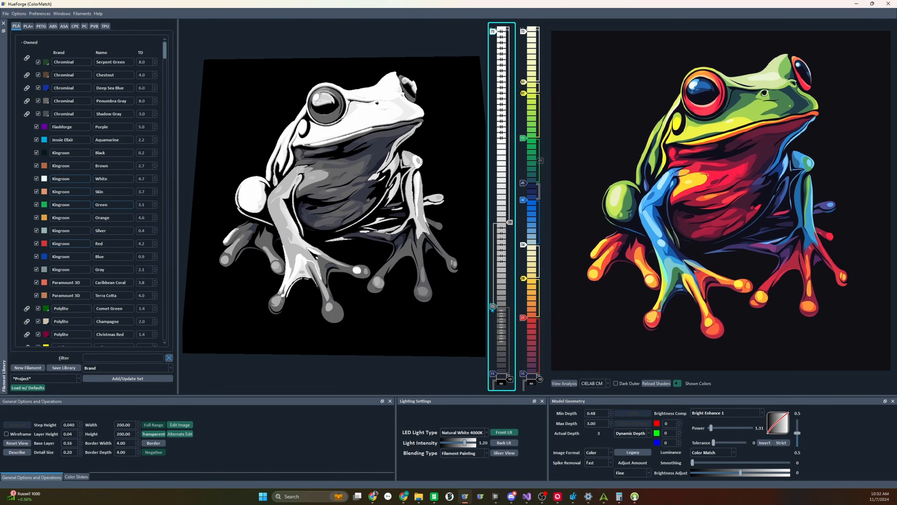
{"action": "mouse_move", "coordinate": [492, 308]}
{"action": "left_mouse_down"}
{"action": "mouse_move", "coordinate": [510, 313]}
{"action": "mouse_move", "coordinate": [493, 317]}
{"action": "left_mouse_up"}
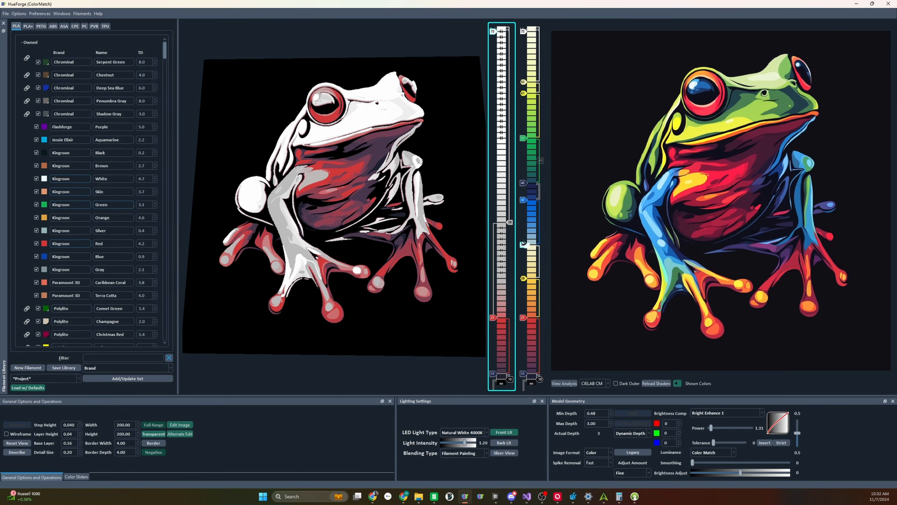
{"action": "left_click_drag", "start_coordinate": [510, 222], "coordinate": [509, 244]}
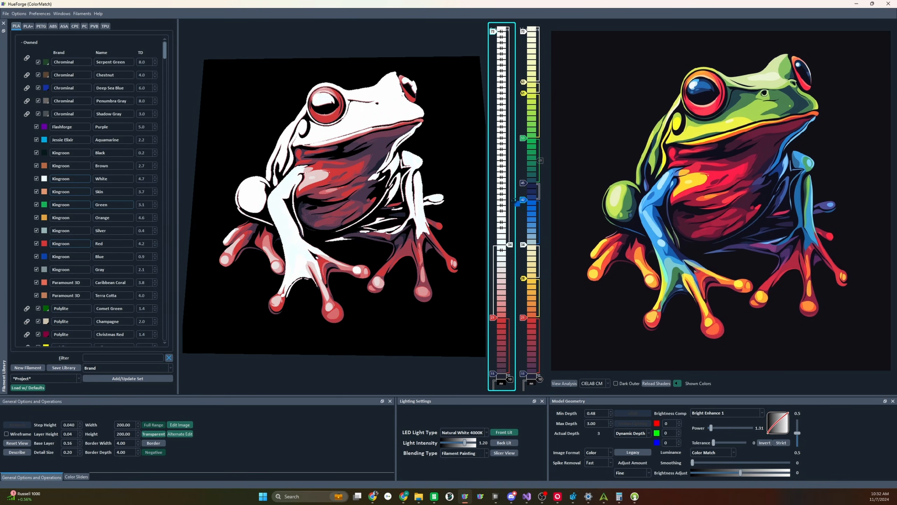
- Copy the mesh core's blue at layer 42, dark blue at 45, green at 53 and white at 73 into the color core
{"action": "mouse_move", "coordinate": [517, 202]}
{"action": "left_mouse_down"}
{"action": "mouse_move", "coordinate": [494, 200]}
{"action": "mouse_move", "coordinate": [493, 183]}
{"action": "left_mouse_up"}
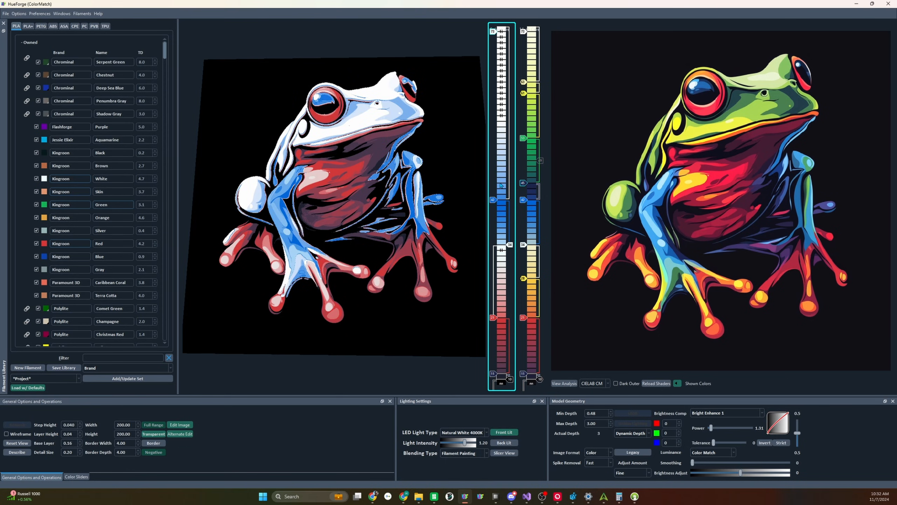
{"action": "left_click_drag", "start_coordinate": [522, 141], "coordinate": [494, 139]}
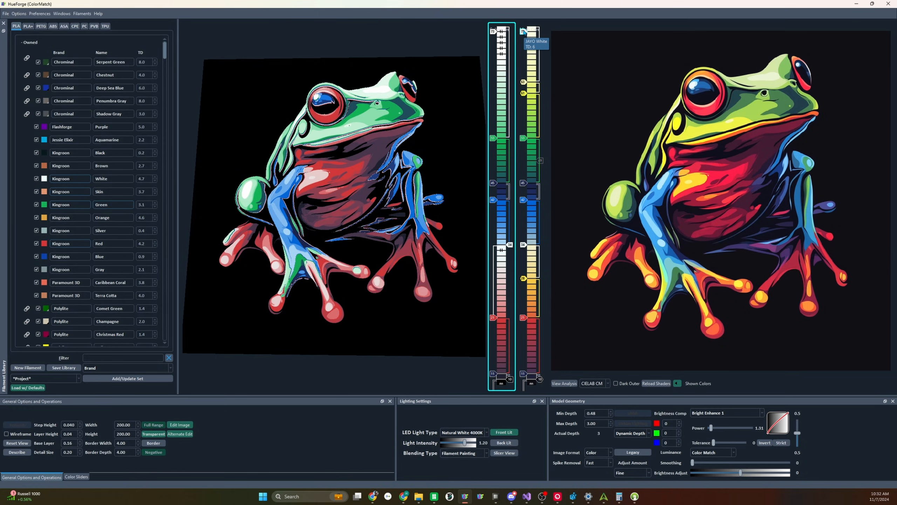
{"action": "mouse_move", "coordinate": [533, 238]}
{"action": "left_mouse_down"}
{"action": "mouse_move", "coordinate": [510, 35]}
{"action": "mouse_move", "coordinate": [494, 32]}
{"action": "left_mouse_up"}
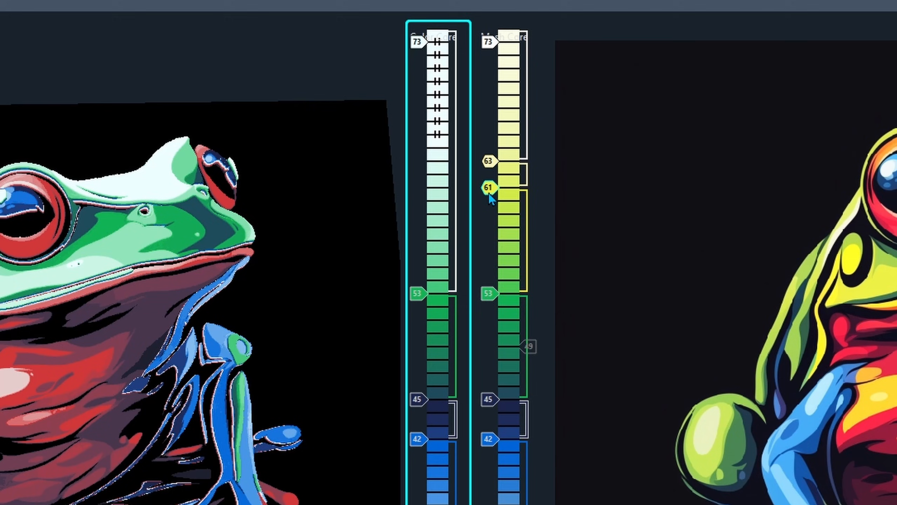
- Find the closest filaments to the mesh core's yellow #eef247, and place Jessie Premium Yellow Bird at layers 28 and 61 in the color core
{"action": "right_click", "coordinate": [524, 96]}
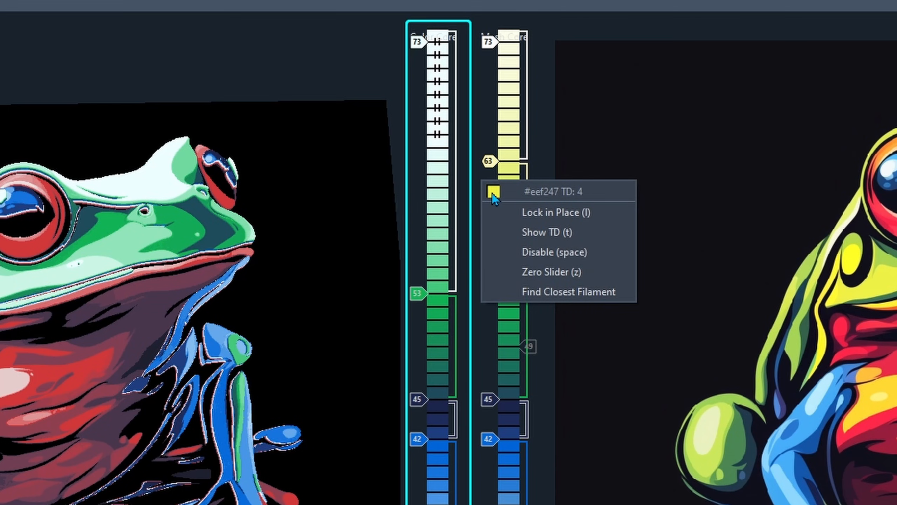
{"action": "left_click", "coordinate": [548, 298]}
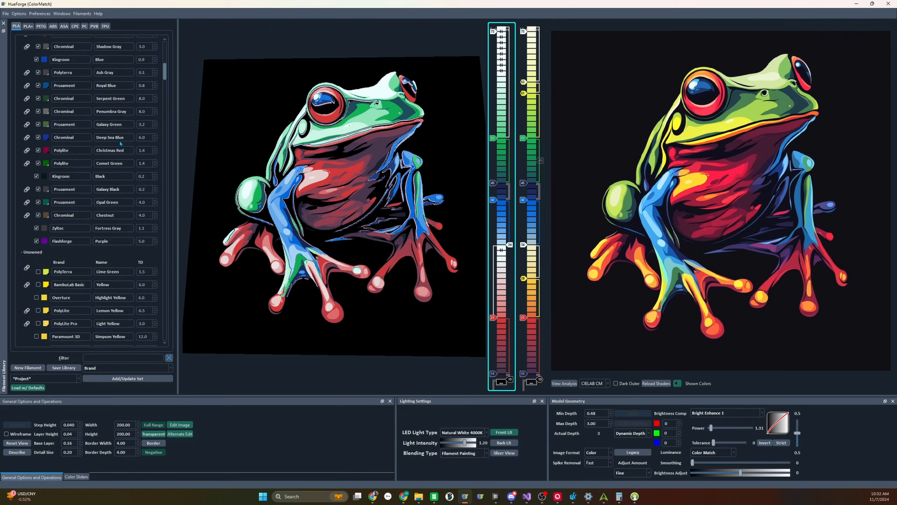
{"action": "scroll", "coordinate": [120, 143], "scroll_direction": "down", "scroll_amount": 1}
{"action": "scroll", "coordinate": [68, 281], "scroll_direction": "down", "scroll_amount": 1}
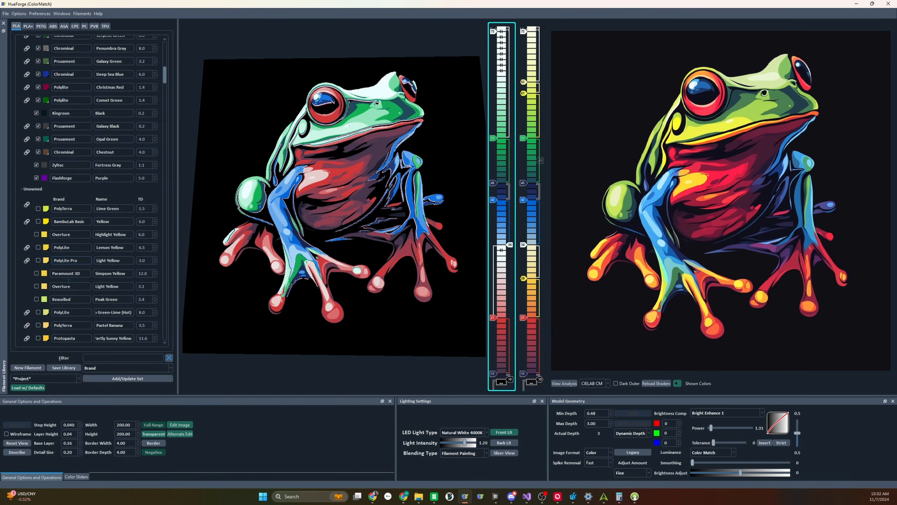
{"action": "scroll", "coordinate": [69, 267], "scroll_direction": "down", "scroll_amount": 1}
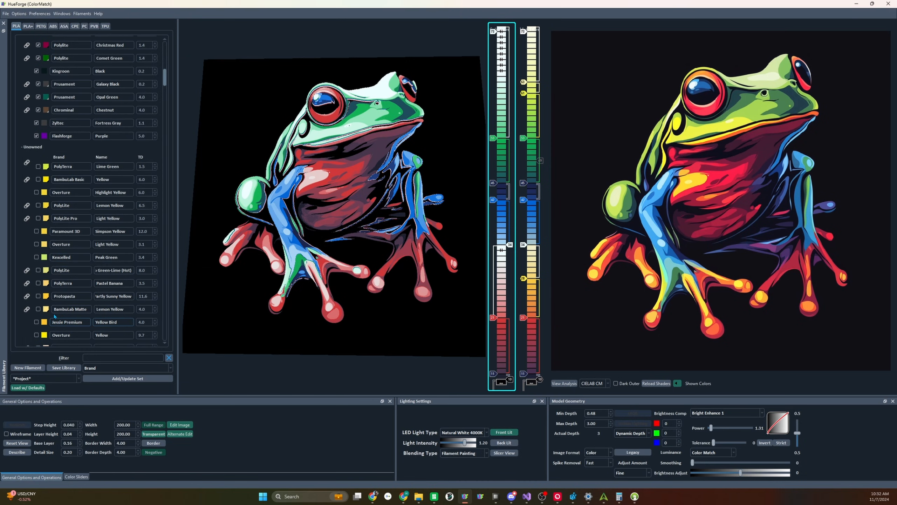
{"action": "left_click_drag", "start_coordinate": [44, 322], "coordinate": [503, 281]}
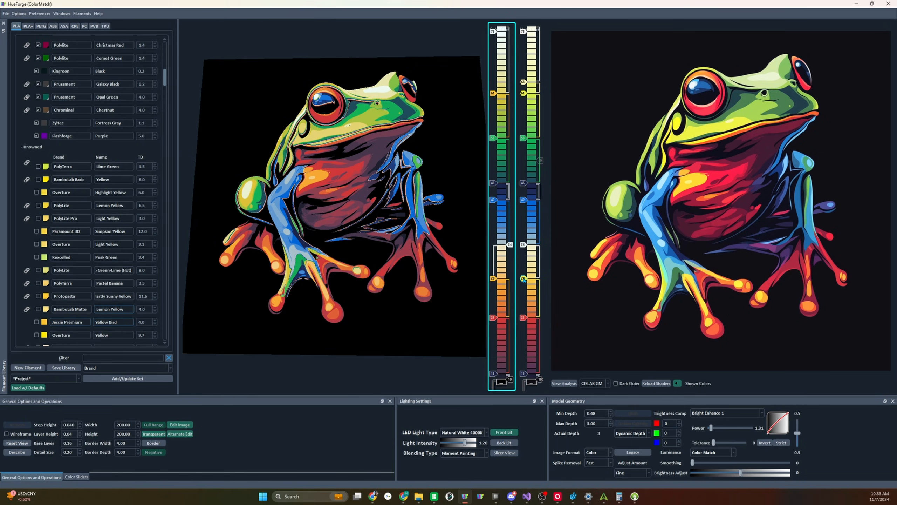
- Try the mesh core's lower yellow slider at layer 29 against the new color core, and return it to layer 28
{"action": "scroll", "coordinate": [524, 280], "scroll_direction": "up", "scroll_amount": 2}
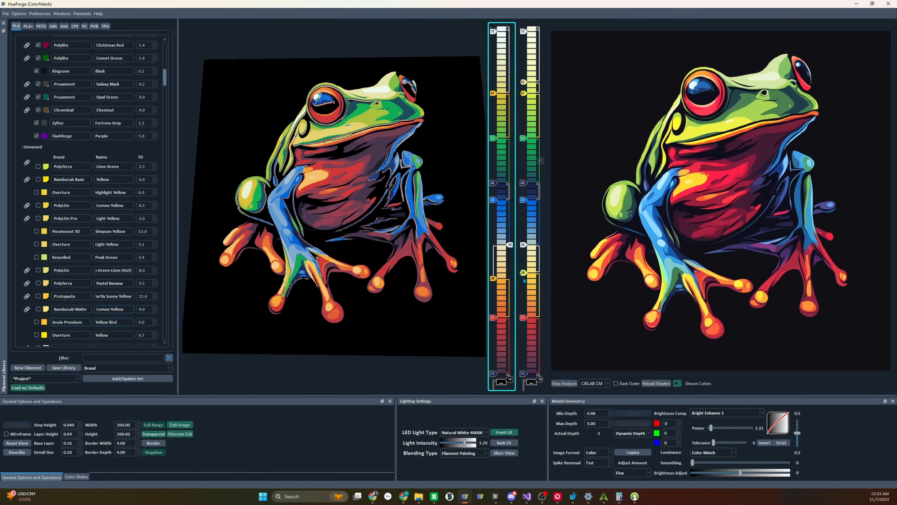
{"action": "scroll", "coordinate": [524, 280], "scroll_direction": "down", "scroll_amount": 1}
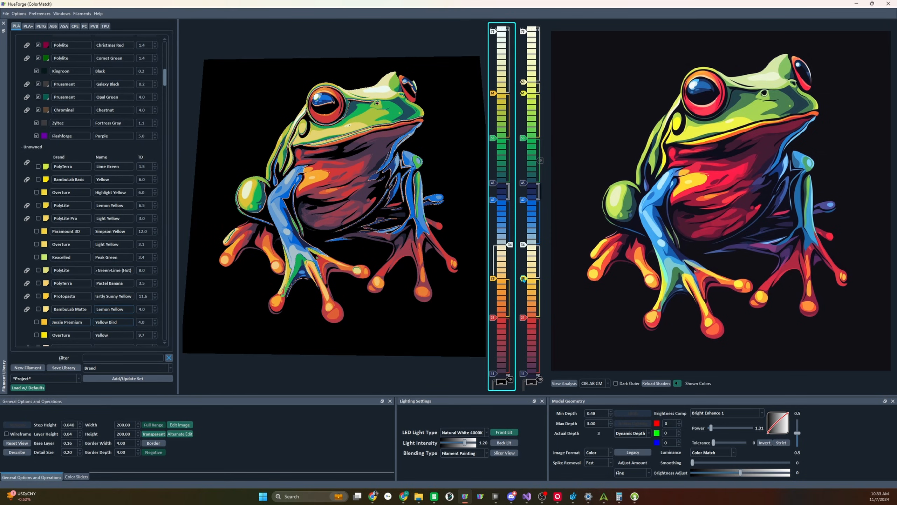
{"action": "scroll", "coordinate": [524, 280], "scroll_direction": "up", "scroll_amount": 1}
{"action": "scroll", "coordinate": [524, 280], "scroll_direction": "down", "scroll_amount": 1}
- Raise the color core's upper yellow slider to layer 62 and its green slider to layer 55
{"action": "left_click_drag", "start_coordinate": [494, 94], "coordinate": [494, 88]}
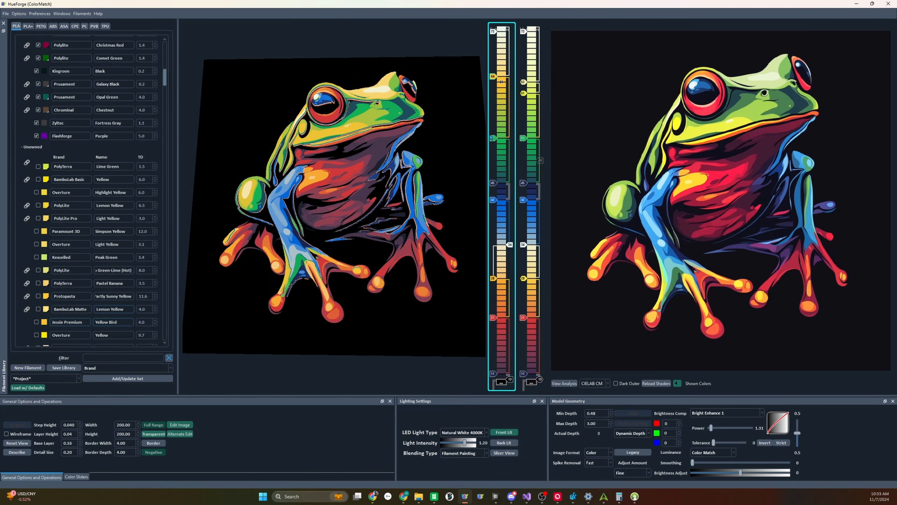
{"action": "scroll", "coordinate": [494, 144], "scroll_direction": "up", "scroll_amount": 3}
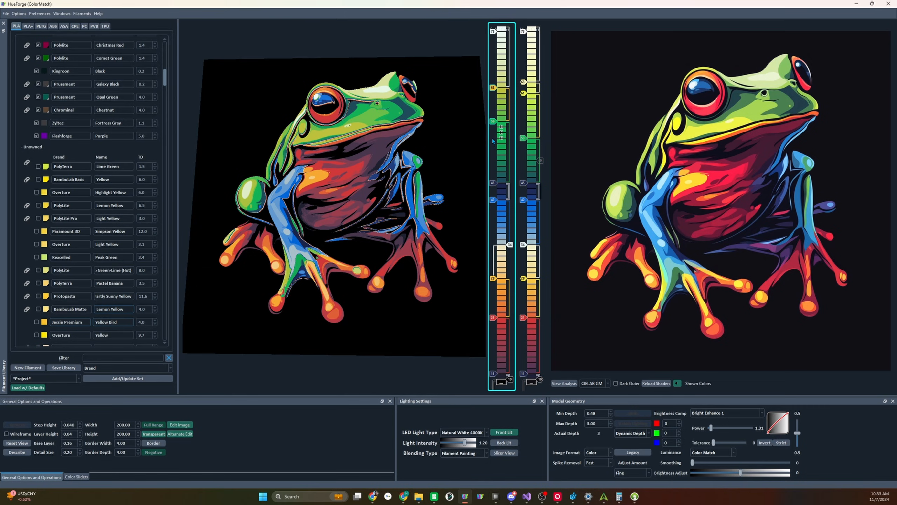
{"action": "scroll", "coordinate": [493, 183], "scroll_direction": "down", "scroll_amount": 1}
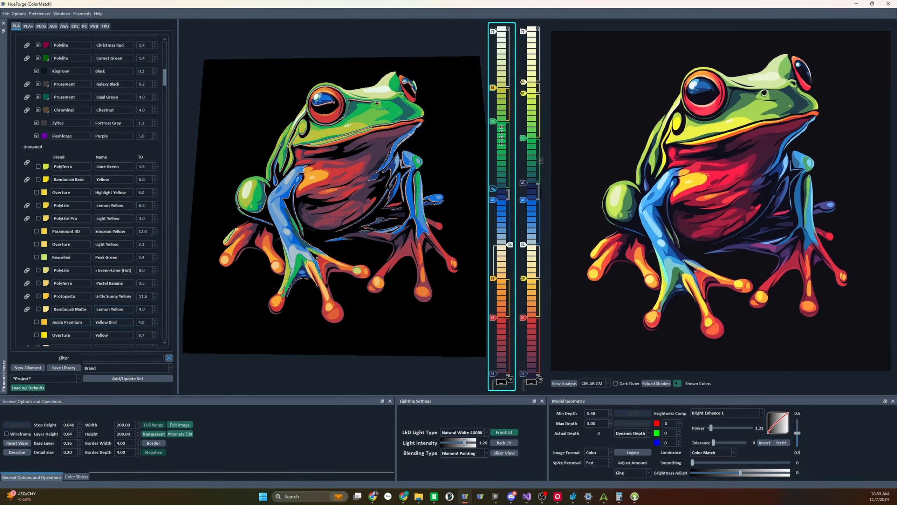
{"action": "scroll", "coordinate": [493, 190], "scroll_direction": "up", "scroll_amount": 1}
{"action": "scroll", "coordinate": [494, 190], "scroll_direction": "down", "scroll_amount": 1}
{"action": "scroll", "coordinate": [494, 190], "scroll_direction": "up", "scroll_amount": 1}
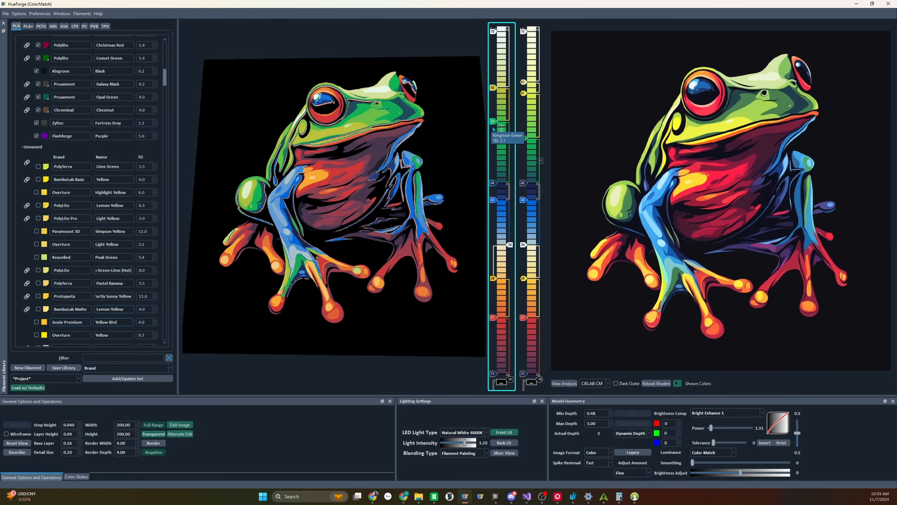
{"action": "left_click_drag", "start_coordinate": [493, 122], "coordinate": [493, 127]}
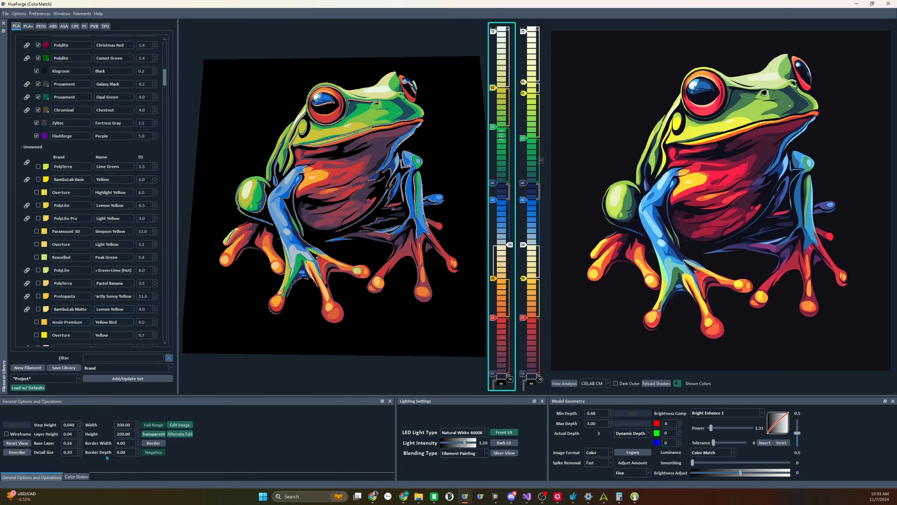
- Review the project description with the filaments used and the swap instructions, and close it
{"action": "left_click", "coordinate": [16, 452]}
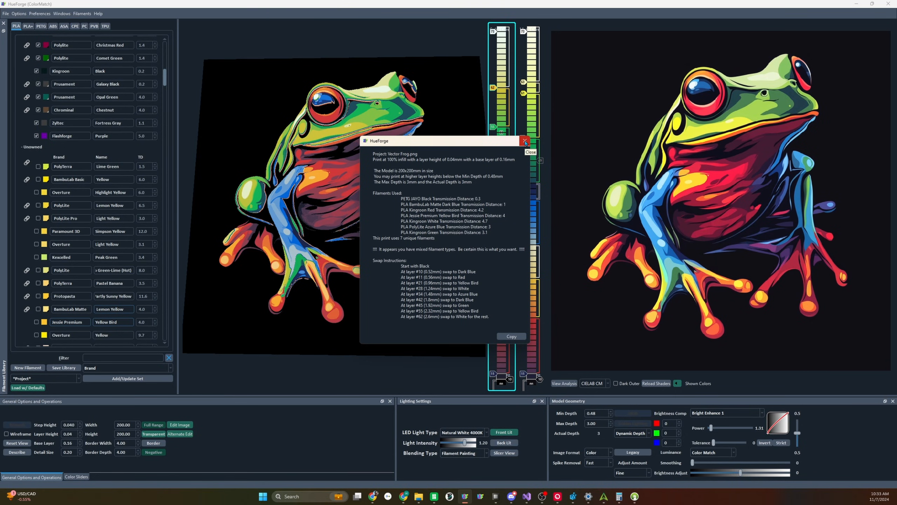
{"action": "left_click", "coordinate": [525, 141]}
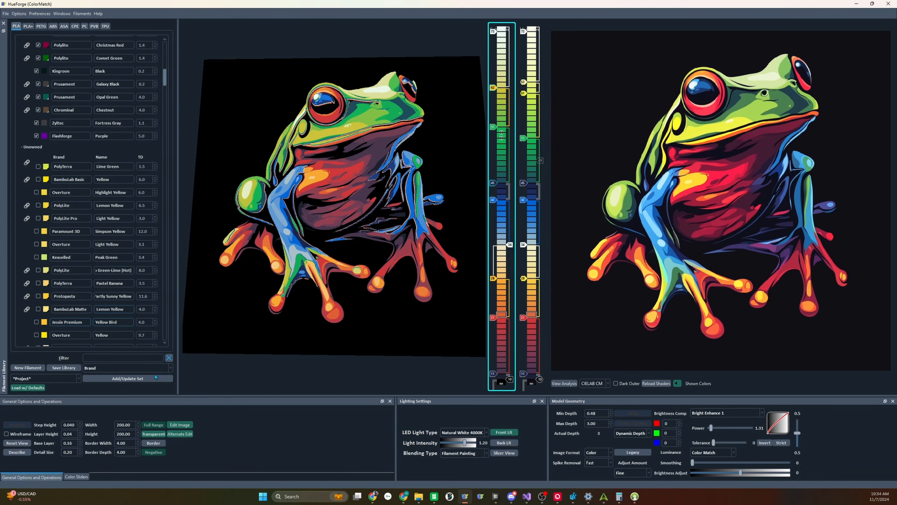
- Filter the filament library for "mag", place PolyLite Magenta at layer 21 above the red at layer 20 in the color core, and clear the filter
{"action": "left_click", "coordinate": [148, 359]}
{"action": "type", "text": "mag"}
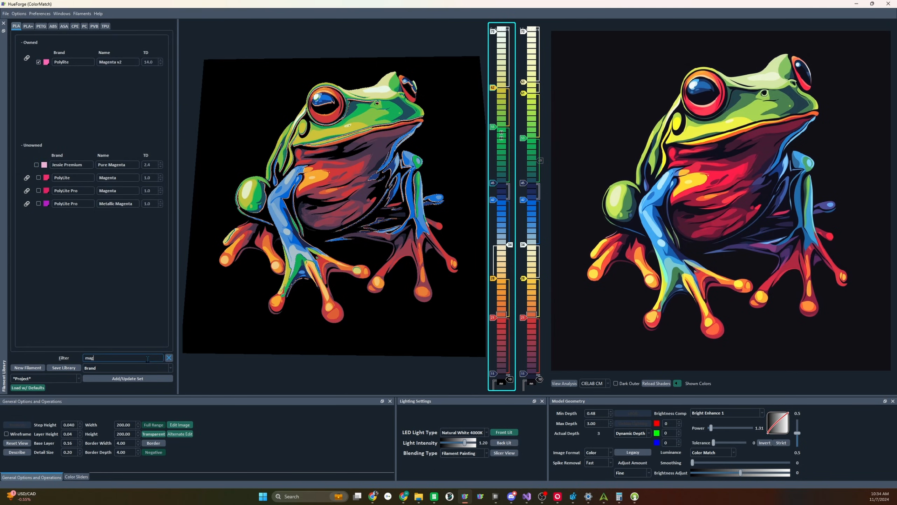
{"action": "mouse_move", "coordinate": [46, 178]}
{"action": "left_mouse_down"}
{"action": "mouse_move", "coordinate": [456, 286]}
{"action": "mouse_move", "coordinate": [509, 329]}
{"action": "mouse_move", "coordinate": [493, 316]}
{"action": "left_mouse_up"}
{"action": "scroll", "coordinate": [512, 331], "scroll_direction": "up", "scroll_amount": 1}
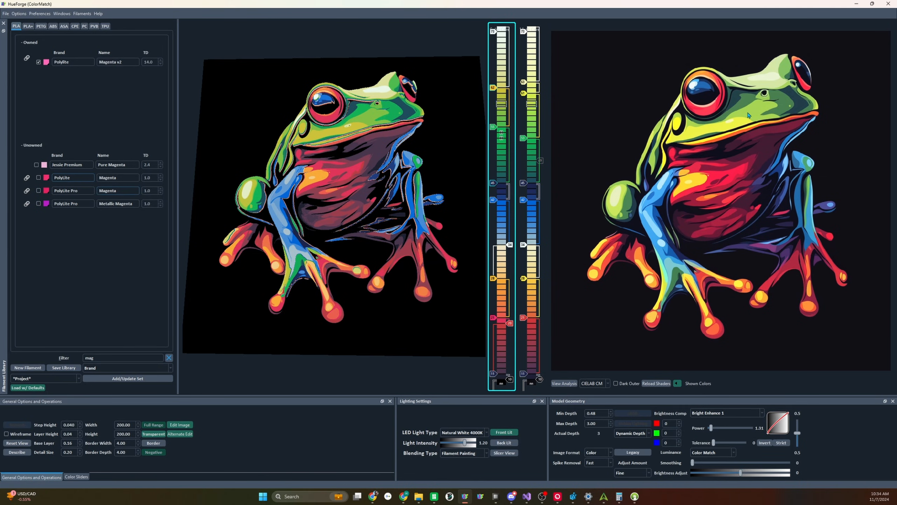
{"action": "left_click", "coordinate": [169, 357]}
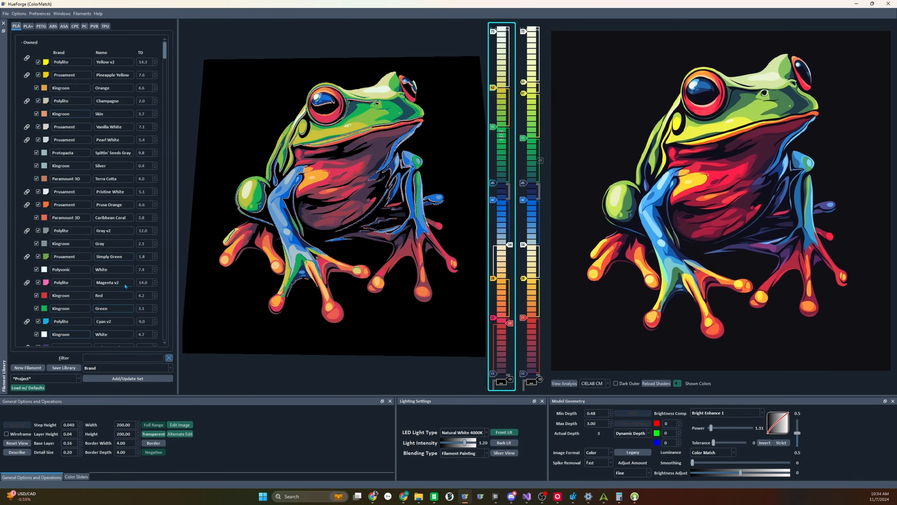
- Try Prusament Simply Green at layer 57 in the color core, disable it, and set the Kingroon green slider to layer 53
{"action": "scroll", "coordinate": [76, 203], "scroll_direction": "down", "scroll_amount": 1}
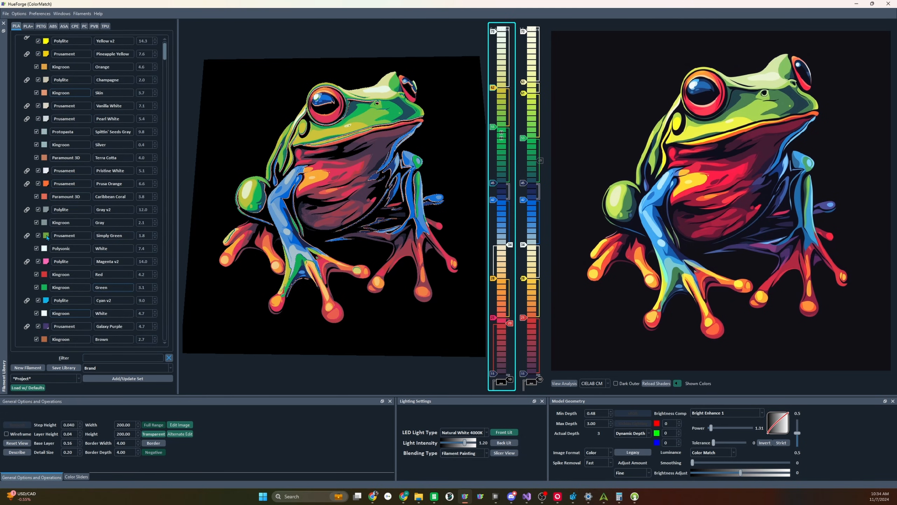
{"action": "left_click_drag", "start_coordinate": [501, 116], "coordinate": [495, 151]}
{"action": "scroll", "coordinate": [496, 129], "scroll_direction": "down", "scroll_amount": 2}
{"action": "scroll", "coordinate": [494, 124], "scroll_direction": "down", "scroll_amount": 2}
{"action": "scroll", "coordinate": [495, 124], "scroll_direction": "up", "scroll_amount": 3}
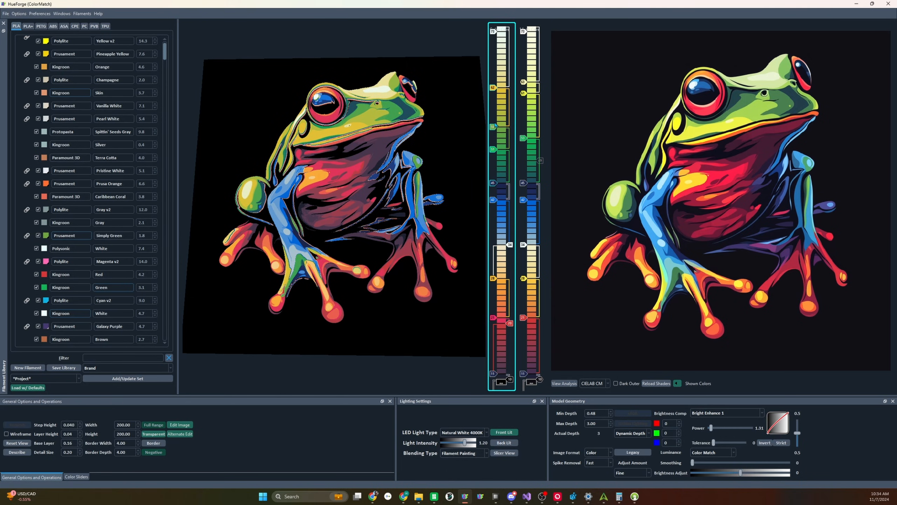
{"action": "scroll", "coordinate": [494, 124], "scroll_direction": "down", "scroll_amount": 2}
{"action": "scroll", "coordinate": [495, 125], "scroll_direction": "up", "scroll_amount": 3}
{"action": "scroll", "coordinate": [495, 125], "scroll_direction": "down", "scroll_amount": 1}
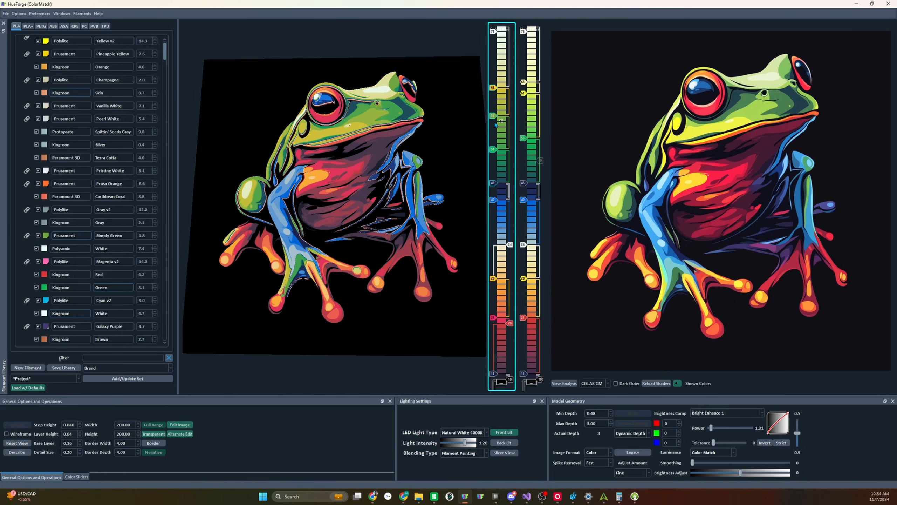
{"action": "left_click_drag", "start_coordinate": [495, 118], "coordinate": [493, 149]}
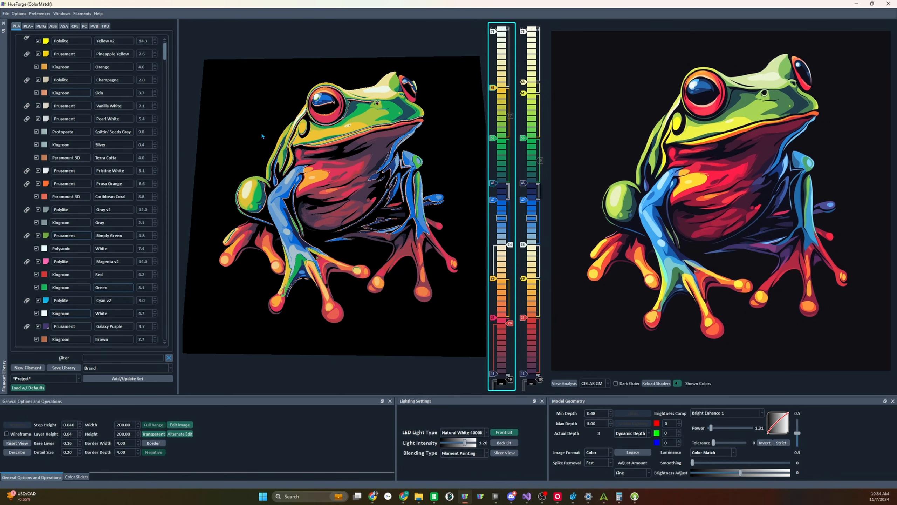
- Give the color core's upper yellow slider a more lemon-yellow owned filament and lower it to layer 61
{"action": "scroll", "coordinate": [54, 99], "scroll_direction": "up", "scroll_amount": 2}
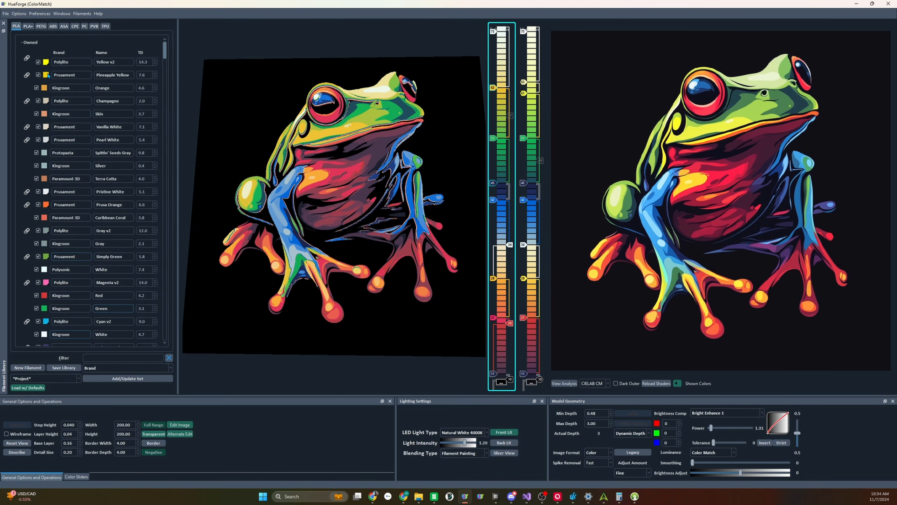
{"action": "left_click_drag", "start_coordinate": [492, 90], "coordinate": [492, 93]}
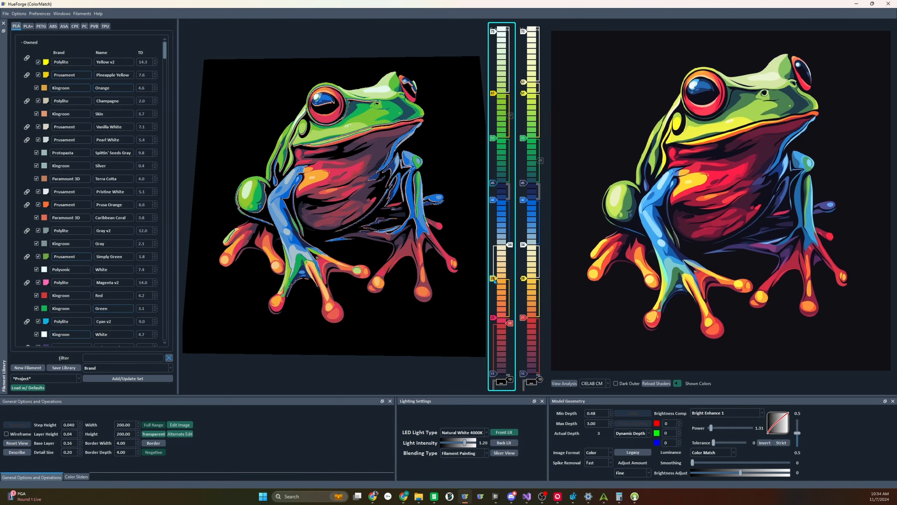
- Swap the color core's yellow slider at layer 61 to a deeper golden yellow and raise the green slider to layer 55
{"action": "left_click", "coordinate": [494, 94]}
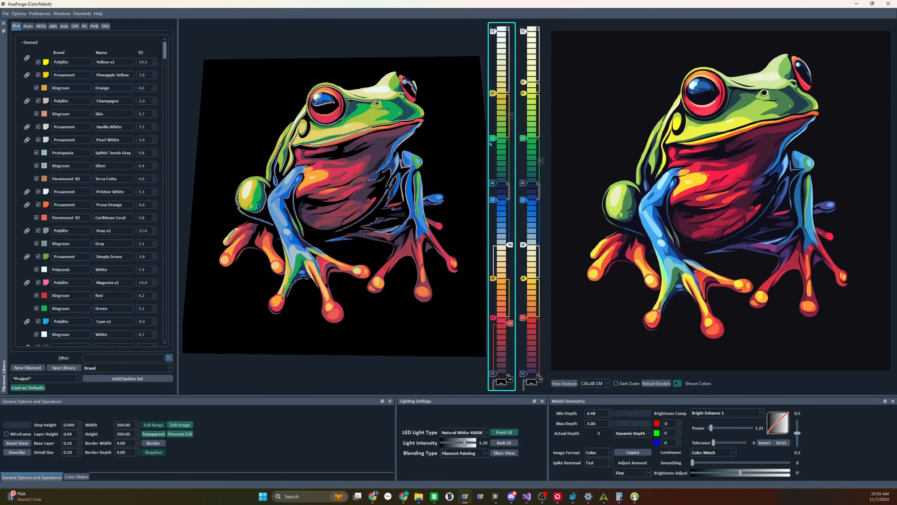
{"action": "left_click_drag", "start_coordinate": [493, 138], "coordinate": [502, 133]}
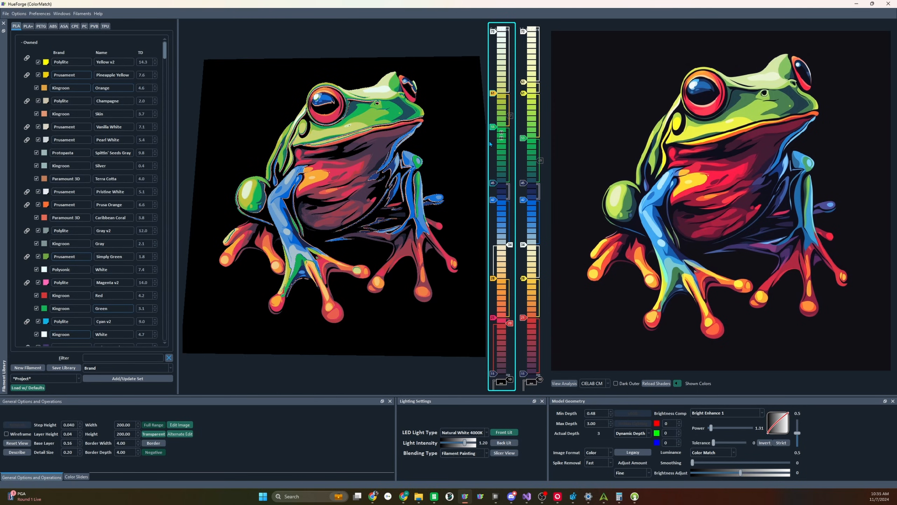
{"action": "left_click_drag", "start_coordinate": [374, 230], "coordinate": [355, 251]}
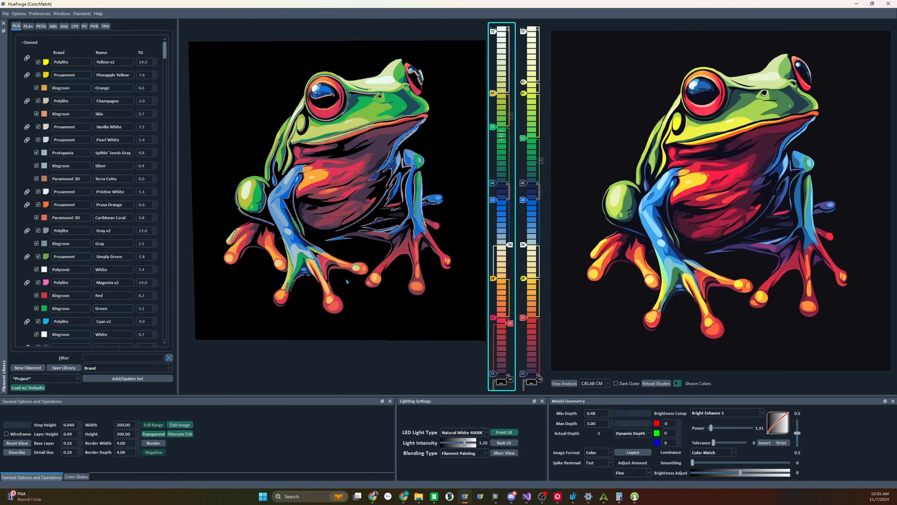
- Open the project Frog Color Match Example.hfp from the HueForge Projects folder, discarding the changes to the current project
{"action": "left_click", "coordinate": [6, 14]}
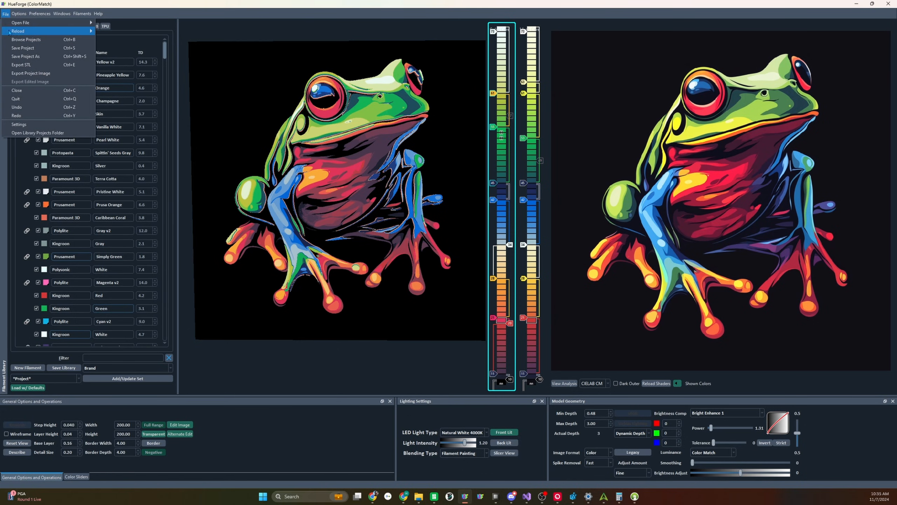
{"action": "left_click", "coordinate": [26, 41]}
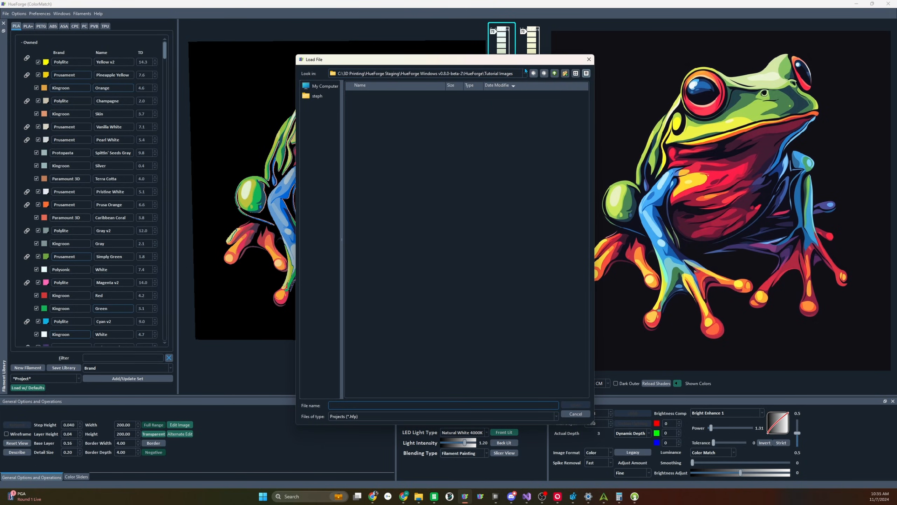
{"action": "left_click", "coordinate": [554, 73]}
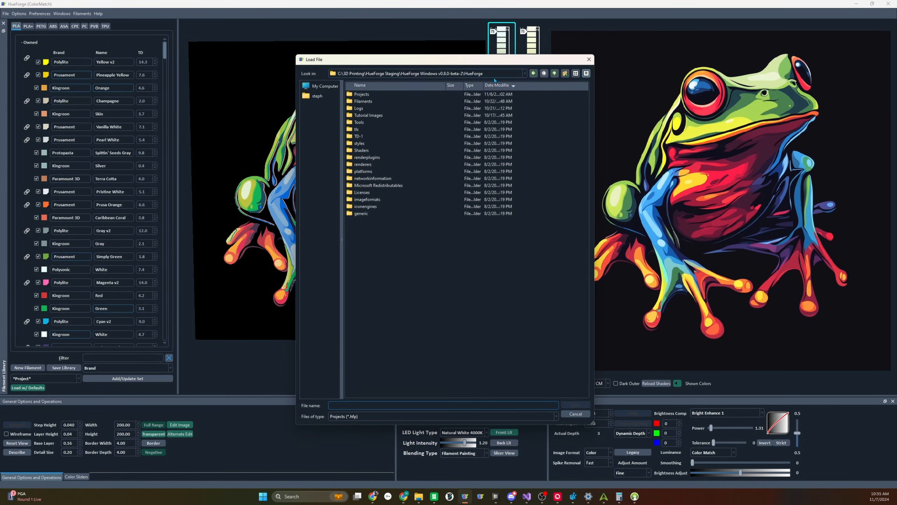
{"action": "double_click", "coordinate": [362, 94]}
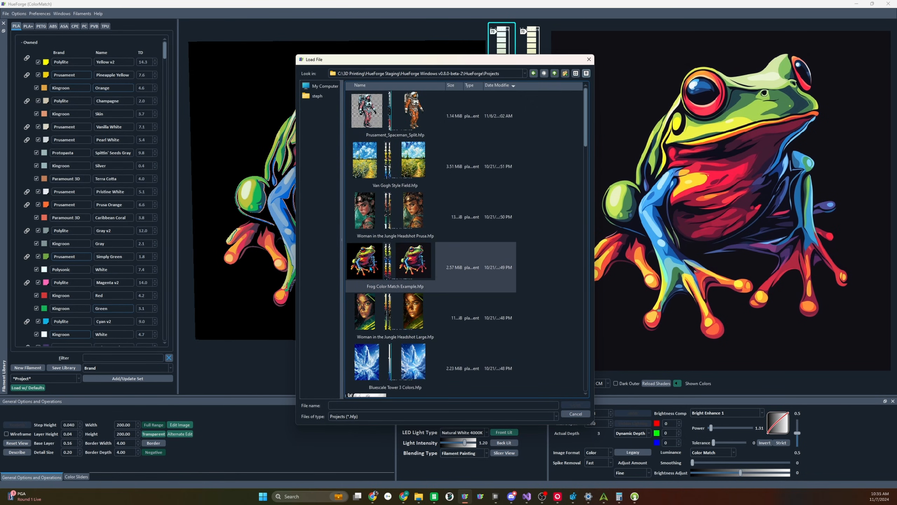
{"action": "double_click", "coordinate": [458, 263]}
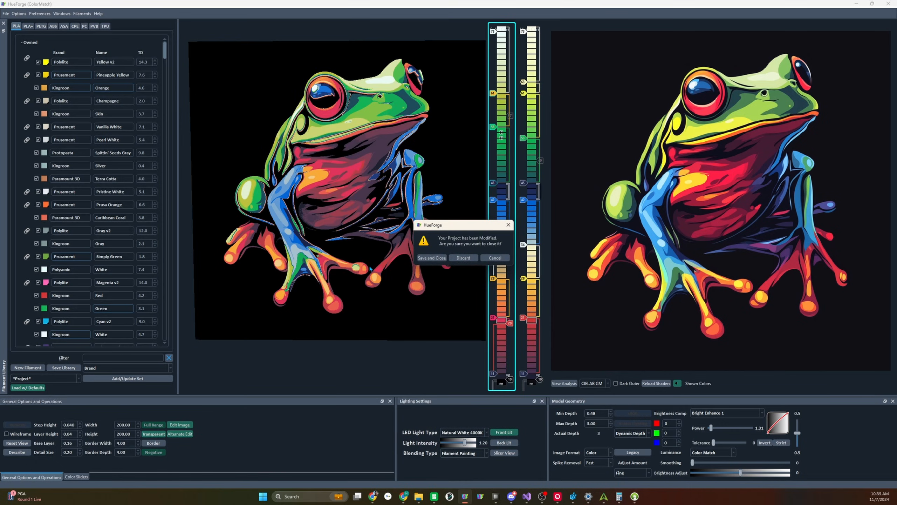
{"action": "left_click", "coordinate": [463, 258]}
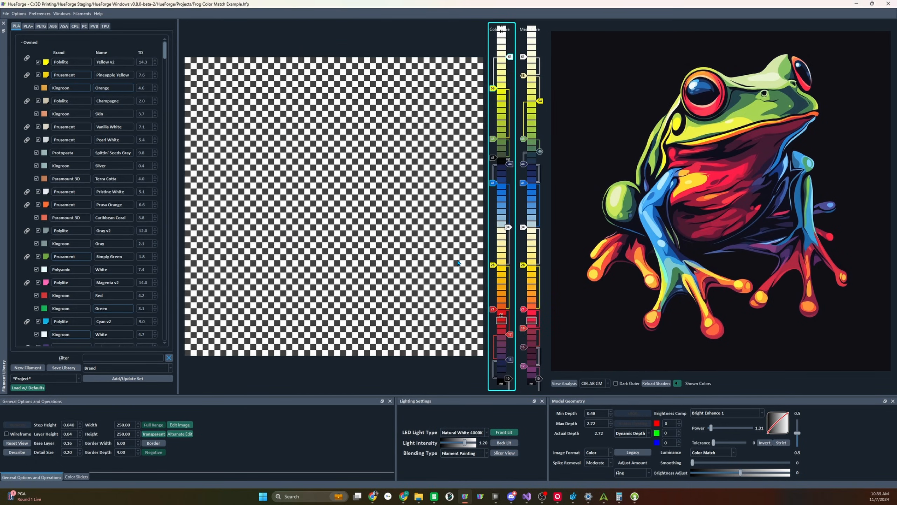